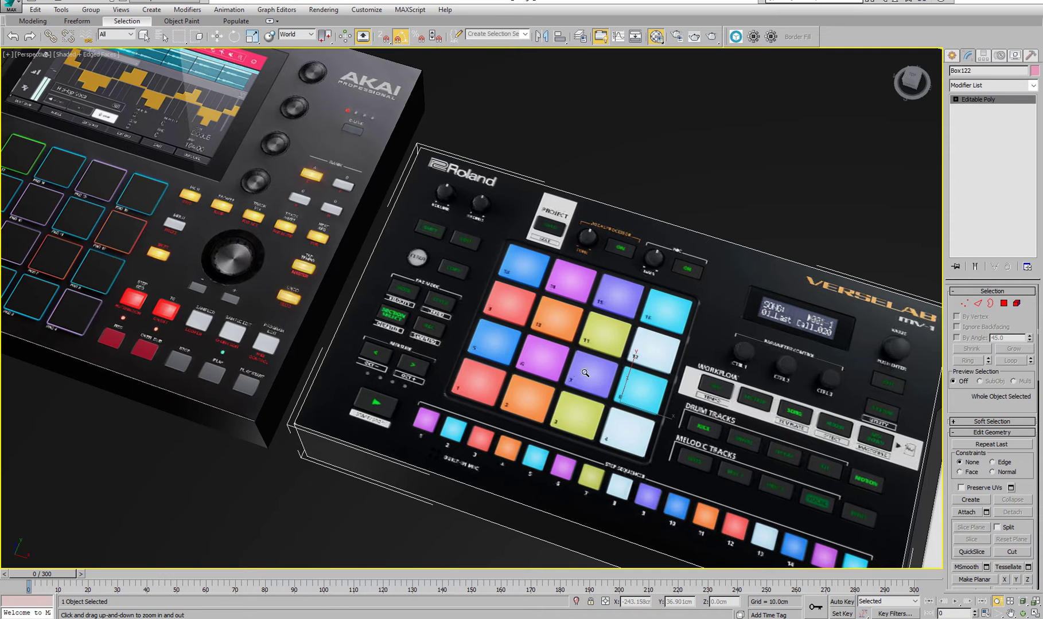
Examine the Roland Verselab MV-1 model beside the Akai sampler on the desk.
{"action": "middle_click_drag", "start_coordinate": [553, 346], "coordinate": [455, 268]}
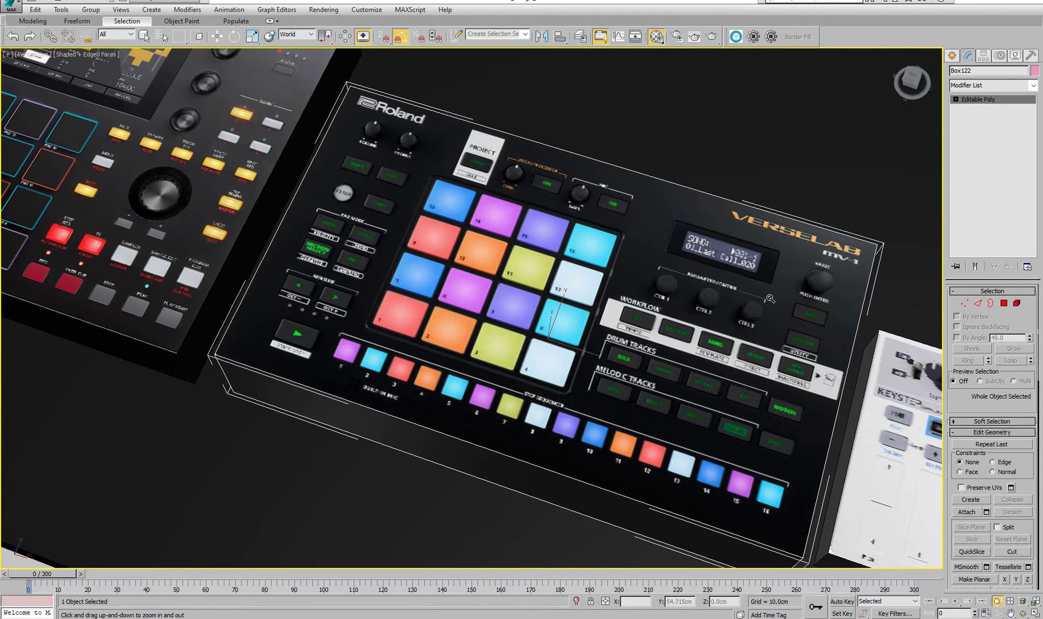
{"action": "mouse_move", "coordinate": [521, 311]}
{"action": "middle_mouse_down"}
{"action": "mouse_move", "coordinate": [543, 337]}
{"action": "mouse_move", "coordinate": [529, 350]}
{"action": "mouse_move", "coordinate": [529, 323]}
{"action": "middle_mouse_up"}
{"action": "middle_click_drag", "start_coordinate": [361, 263], "coordinate": [420, 285]}
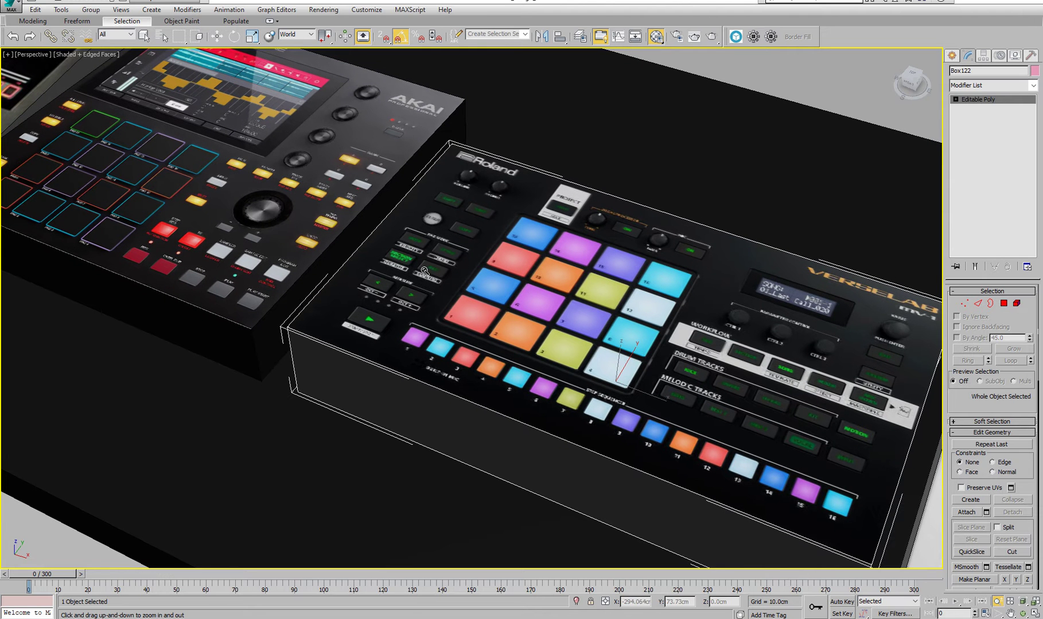
{"action": "scroll", "coordinate": [404, 272], "scroll_direction": "down", "scroll_amount": 5}
{"action": "mouse_move", "coordinate": [374, 253]}
{"action": "middle_mouse_down"}
{"action": "mouse_move", "coordinate": [469, 298]}
{"action": "mouse_move", "coordinate": [411, 295]}
{"action": "mouse_move", "coordinate": [414, 282]}
{"action": "mouse_move", "coordinate": [447, 269]}
{"action": "mouse_move", "coordinate": [575, 276]}
{"action": "mouse_move", "coordinate": [384, 305]}
{"action": "mouse_move", "coordinate": [347, 266]}
{"action": "mouse_move", "coordinate": [380, 305]}
{"action": "mouse_move", "coordinate": [382, 256]}
{"action": "middle_mouse_up"}
{"action": "scroll", "coordinate": [469, 299], "scroll_direction": "down", "scroll_amount": 3}
{"action": "scroll", "coordinate": [469, 298], "scroll_direction": "down", "scroll_amount": 3}
{"action": "scroll", "coordinate": [503, 328], "scroll_direction": "up", "scroll_amount": 5}
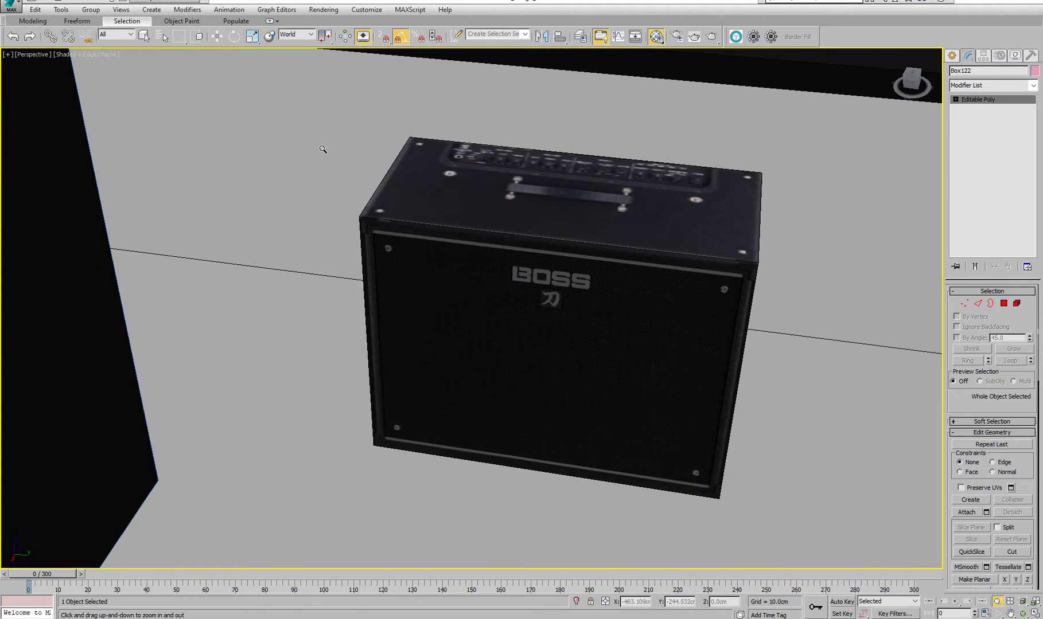
Select the Boss Katana amplifier under the desk and inspect its top control panel and handle.
{"action": "left_click", "coordinate": [147, 39]}
{"action": "left_click", "coordinate": [400, 211]}
{"action": "middle_click_drag", "start_coordinate": [400, 212], "coordinate": [346, 192], "text": "alt"}
{"action": "middle_click_drag", "start_coordinate": [510, 190], "coordinate": [432, 262], "text": "alt"}
{"action": "scroll", "coordinate": [481, 230], "scroll_direction": "up", "scroll_amount": 5}
{"action": "scroll", "coordinate": [431, 262], "scroll_direction": "down", "scroll_amount": 6}
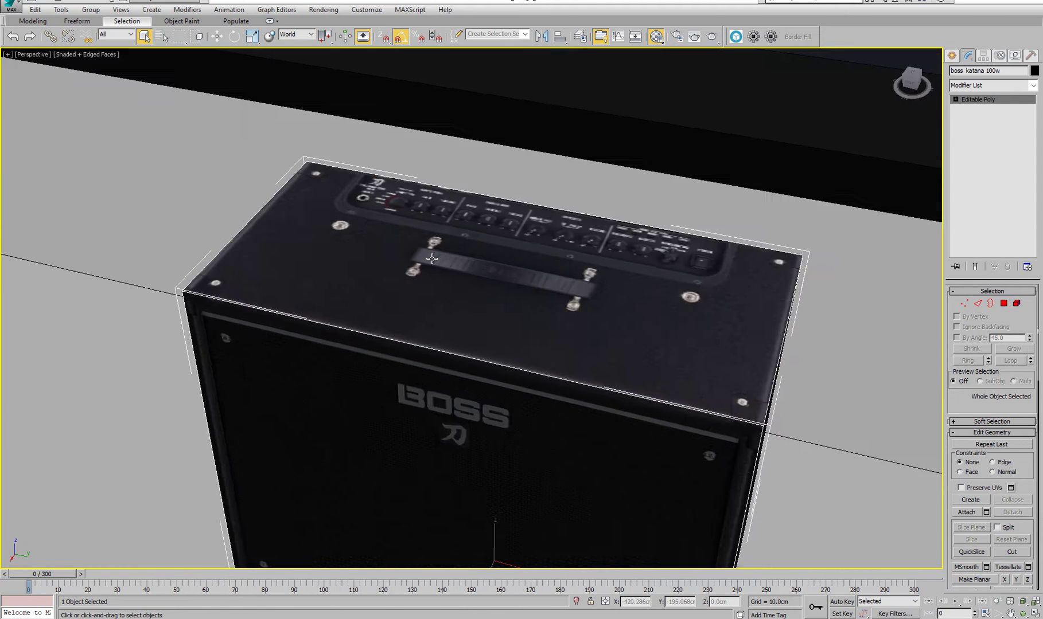
{"action": "scroll", "coordinate": [442, 264], "scroll_direction": "up", "scroll_amount": 5}
{"action": "middle_click_drag", "start_coordinate": [463, 248], "coordinate": [462, 223], "text": "alt"}
{"action": "scroll", "coordinate": [451, 256], "scroll_direction": "down", "scroll_amount": 5}
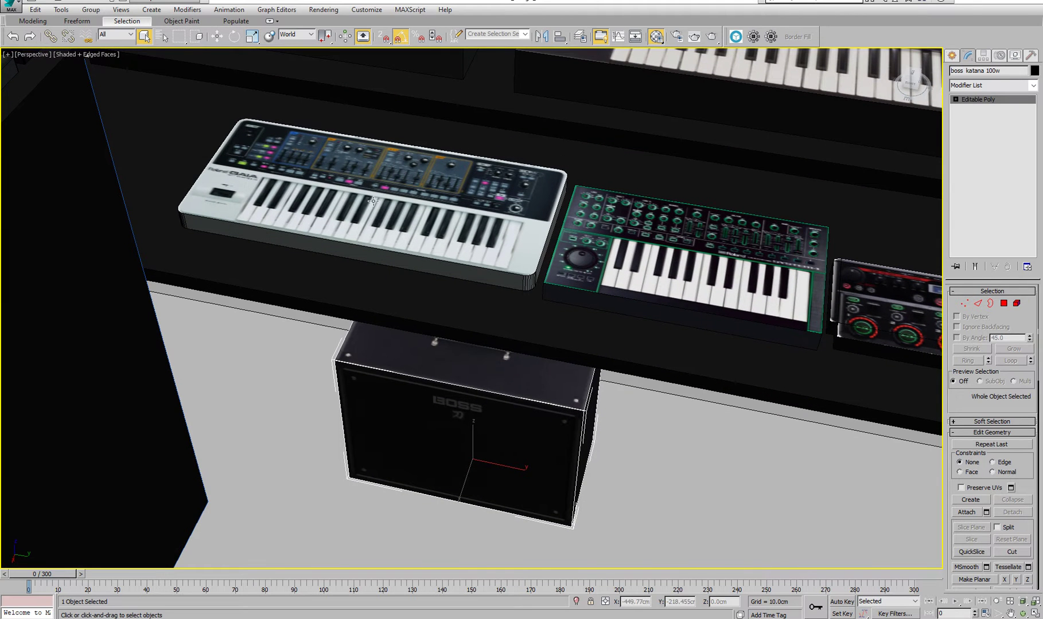
Examine the synthesizers along both shelves, from the Roland GAIA past the JX-03 to the Waldorf Blofeld and Arturia MiniBrute.
{"action": "middle_click_drag", "start_coordinate": [503, 223], "coordinate": [480, 244], "text": "alt"}
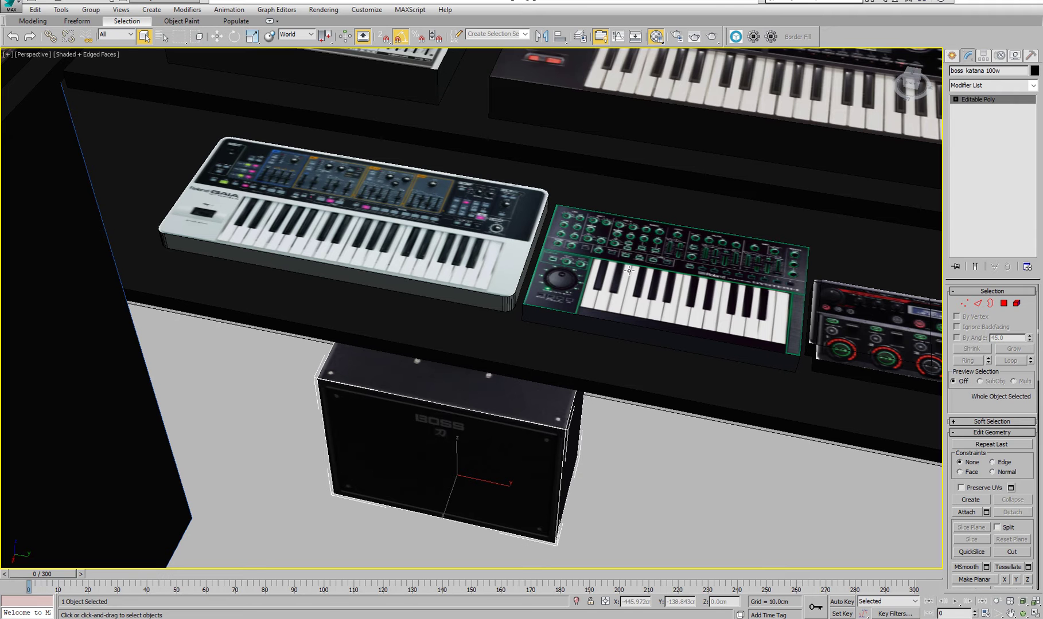
{"action": "middle_click_drag", "start_coordinate": [659, 273], "coordinate": [449, 257]}
{"action": "middle_click_drag", "start_coordinate": [644, 294], "coordinate": [529, 291]}
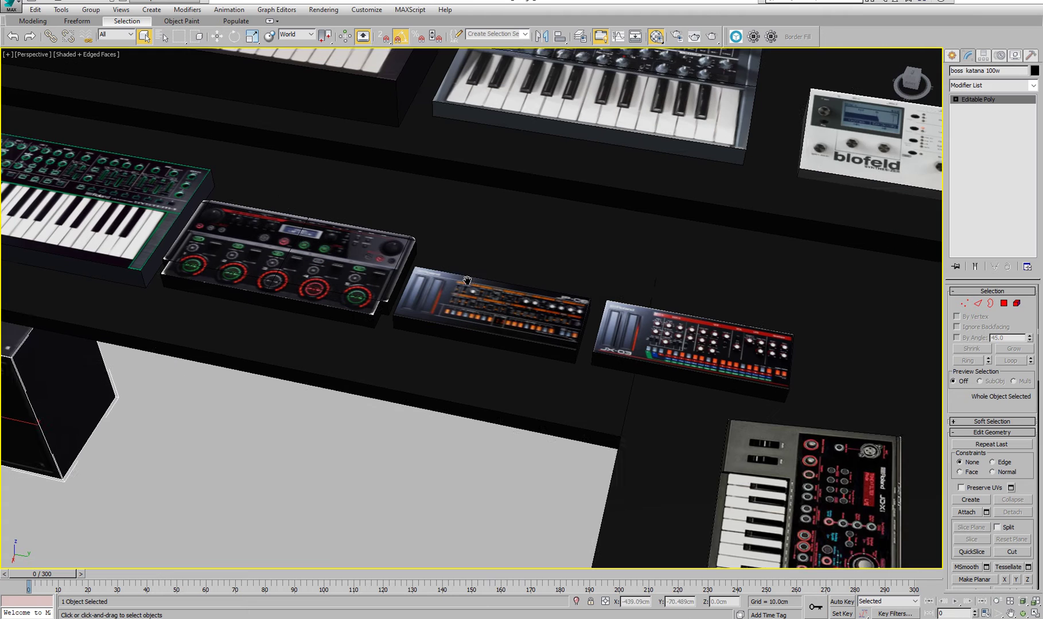
{"action": "middle_click_drag", "start_coordinate": [735, 320], "coordinate": [548, 319]}
{"action": "middle_click_drag", "start_coordinate": [533, 205], "coordinate": [548, 284], "text": "alt"}
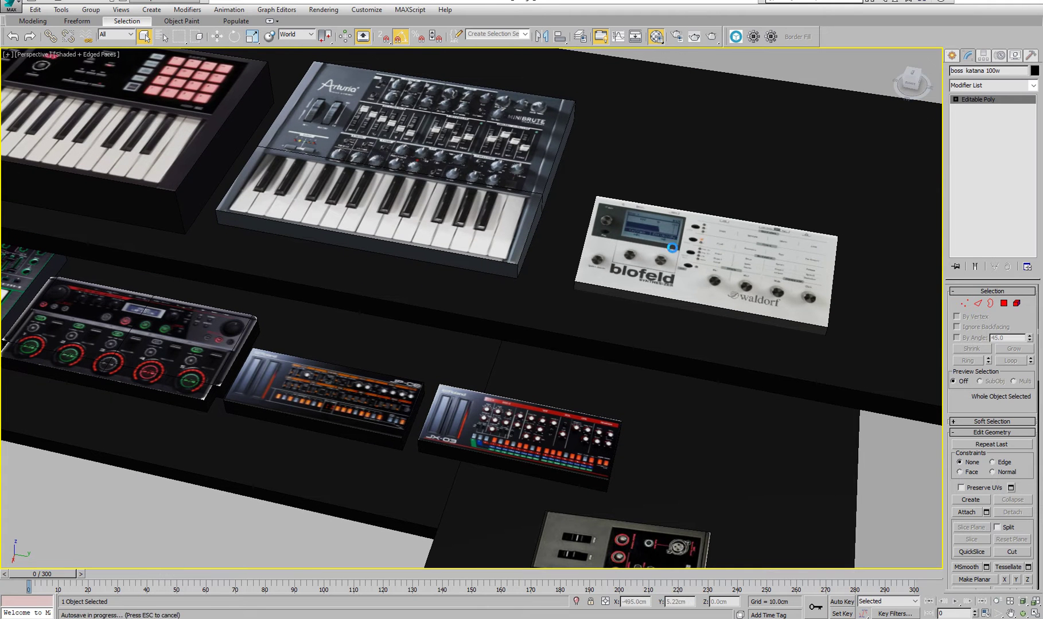
{"action": "middle_click_drag", "start_coordinate": [329, 182], "coordinate": [545, 299]}
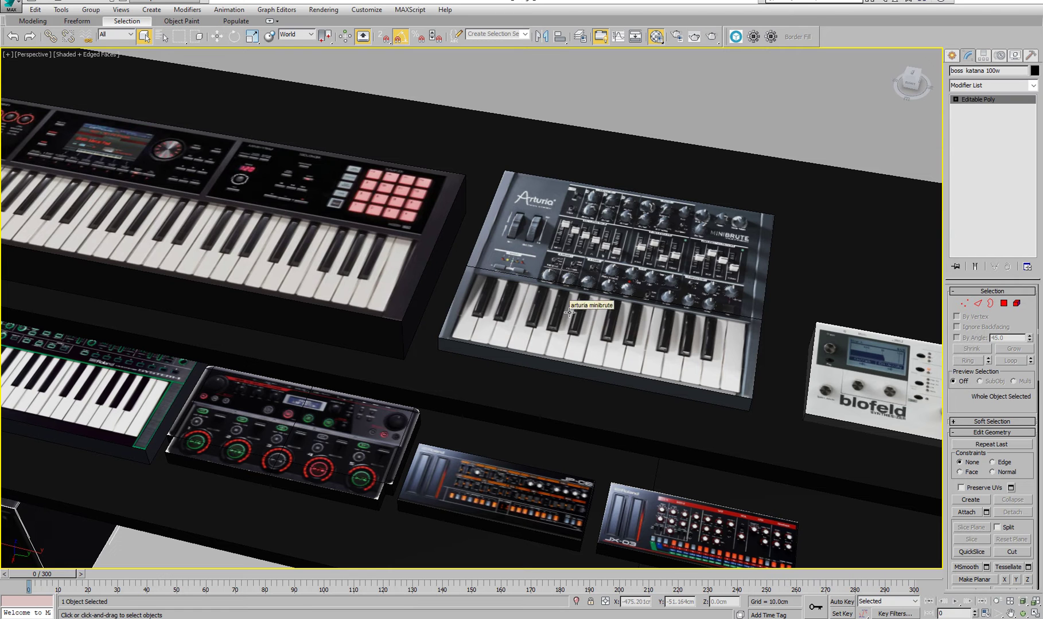
{"action": "middle_click_drag", "start_coordinate": [548, 293], "coordinate": [578, 293]}
{"action": "scroll", "coordinate": [578, 292], "scroll_direction": "down", "scroll_amount": 3}
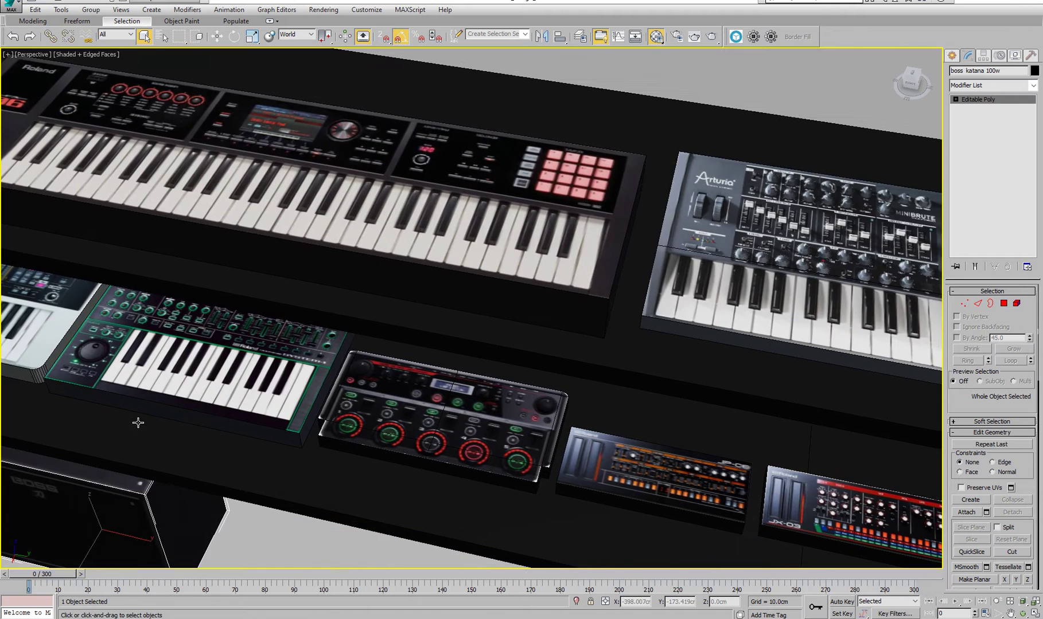
Inspect the textures of the Roland System-1 and of the large Roland 06 keyboard on the upper shelf.
{"action": "middle_click_drag", "start_coordinate": [249, 422], "coordinate": [349, 431]}
{"action": "scroll", "coordinate": [402, 398], "scroll_direction": "up", "scroll_amount": 5}
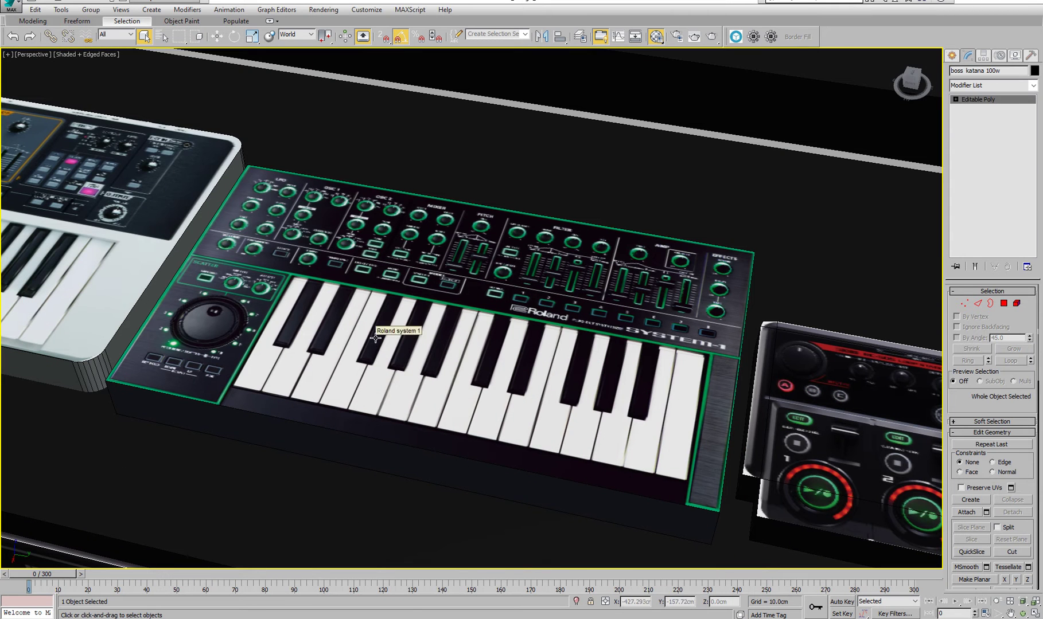
{"action": "scroll", "coordinate": [375, 338], "scroll_direction": "down", "scroll_amount": 5}
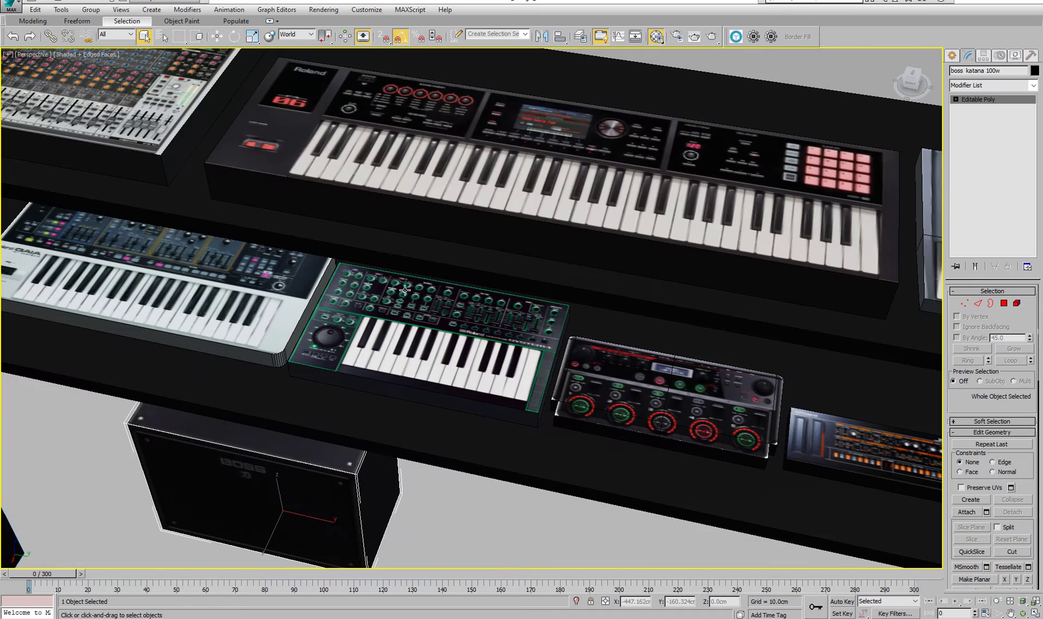
{"action": "scroll", "coordinate": [404, 301], "scroll_direction": "down", "scroll_amount": 3}
{"action": "middle_click_drag", "start_coordinate": [419, 306], "coordinate": [370, 337]}
{"action": "scroll", "coordinate": [442, 360], "scroll_direction": "up", "scroll_amount": 4}
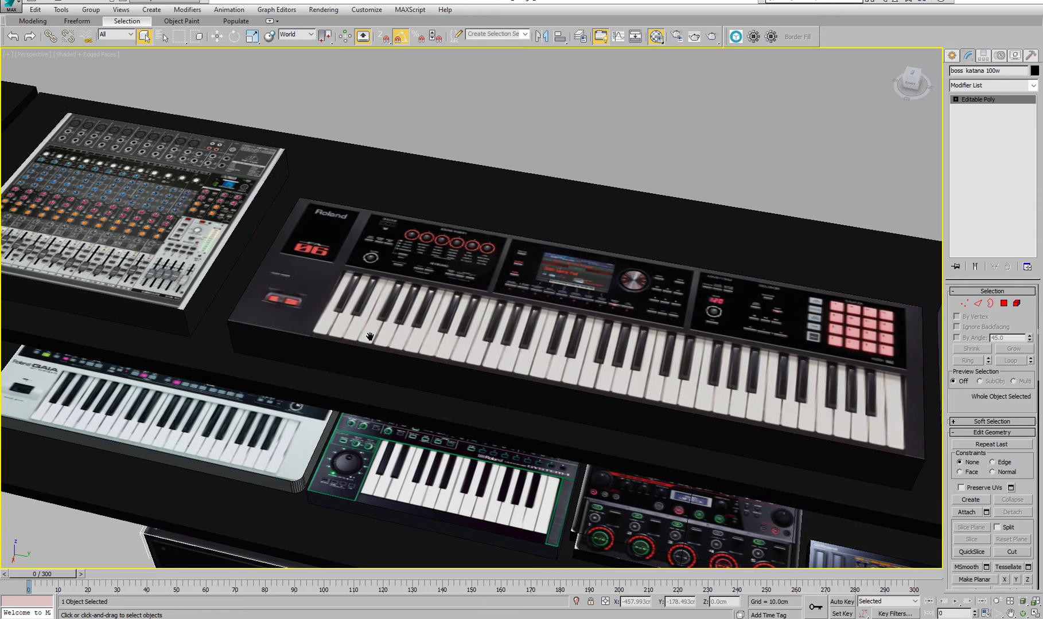
{"action": "middle_click_drag", "start_coordinate": [495, 316], "coordinate": [471, 333]}
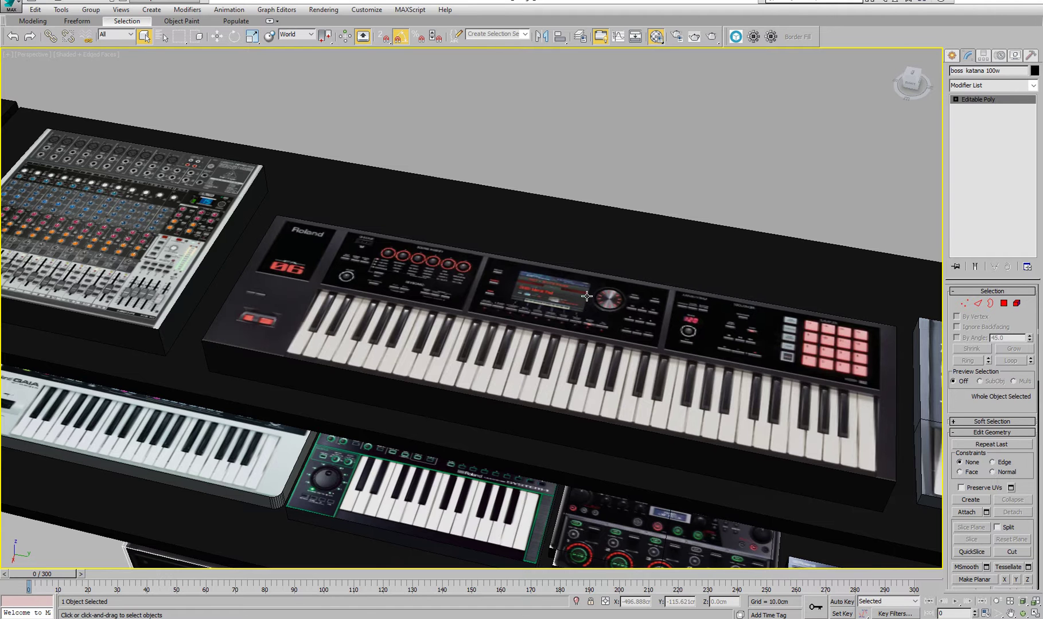
{"action": "scroll", "coordinate": [450, 267], "scroll_direction": "up", "scroll_amount": 8}
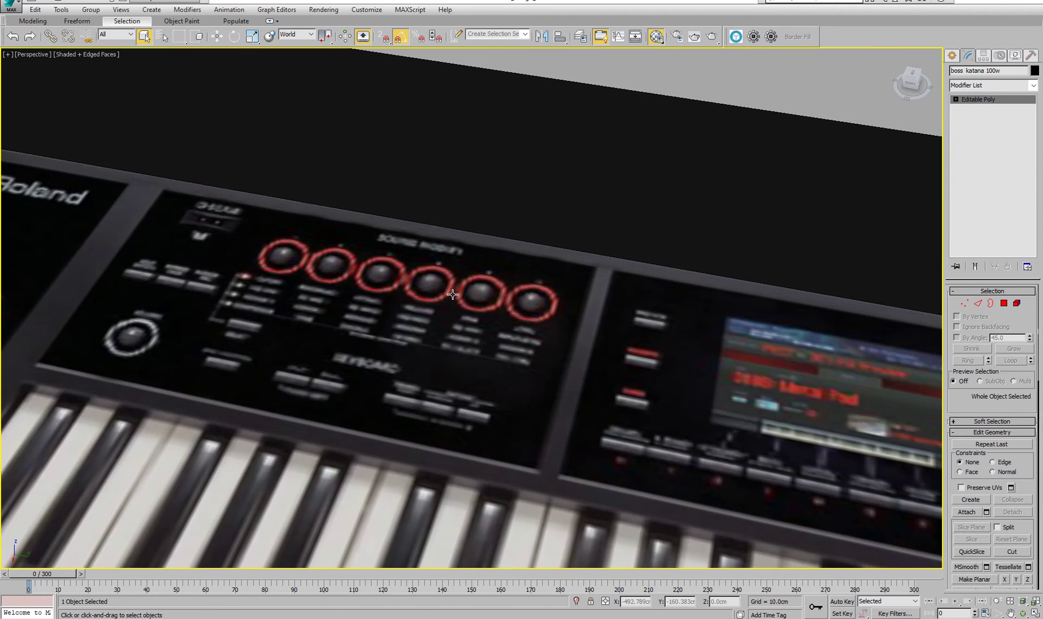
{"action": "scroll", "coordinate": [374, 333], "scroll_direction": "down", "scroll_amount": 12}
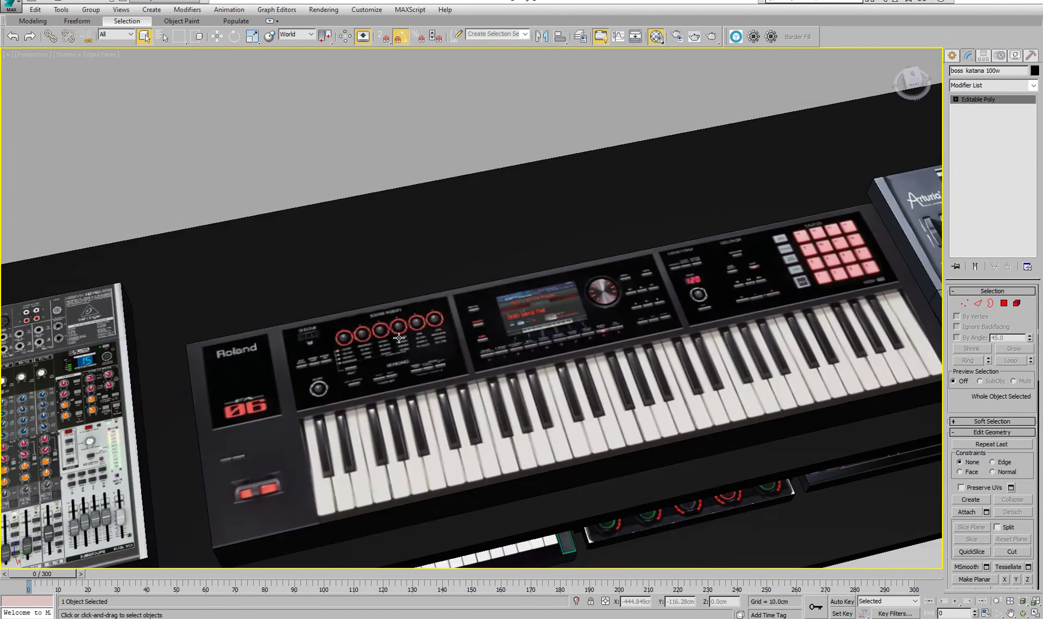
{"action": "middle_click_drag", "start_coordinate": [482, 347], "coordinate": [579, 297]}
{"action": "scroll", "coordinate": [538, 340], "scroll_direction": "up", "scroll_amount": 6}
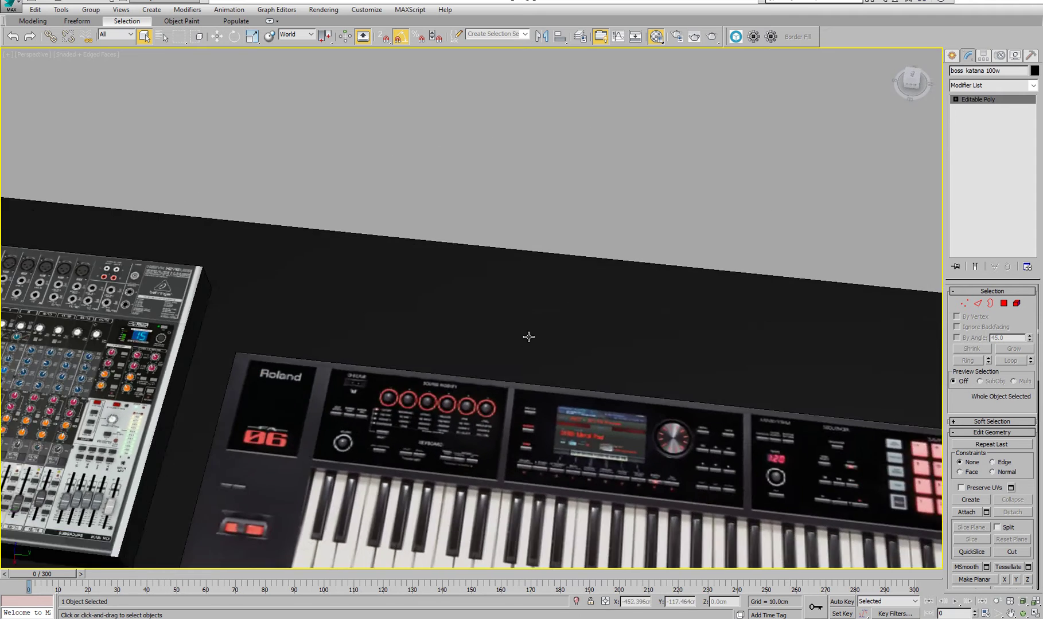
Examine the Behringer mixing console on the upper shelf from several angles.
{"action": "middle_click_drag", "start_coordinate": [338, 330], "coordinate": [673, 315]}
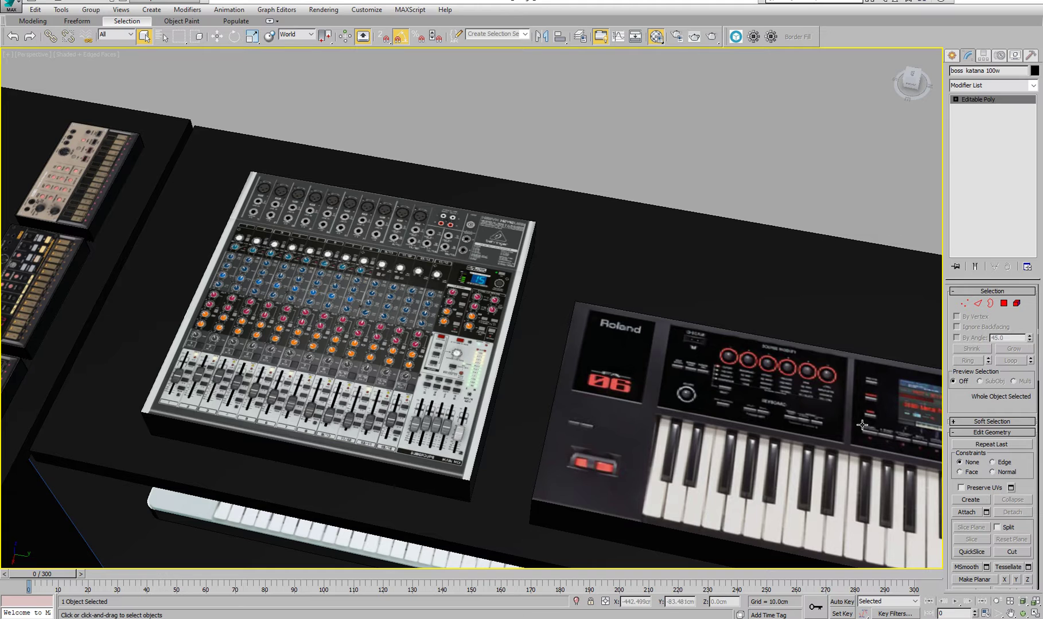
{"action": "scroll", "coordinate": [367, 310], "scroll_direction": "down", "scroll_amount": 4}
{"action": "middle_click_drag", "start_coordinate": [367, 309], "coordinate": [526, 275], "text": "alt"}
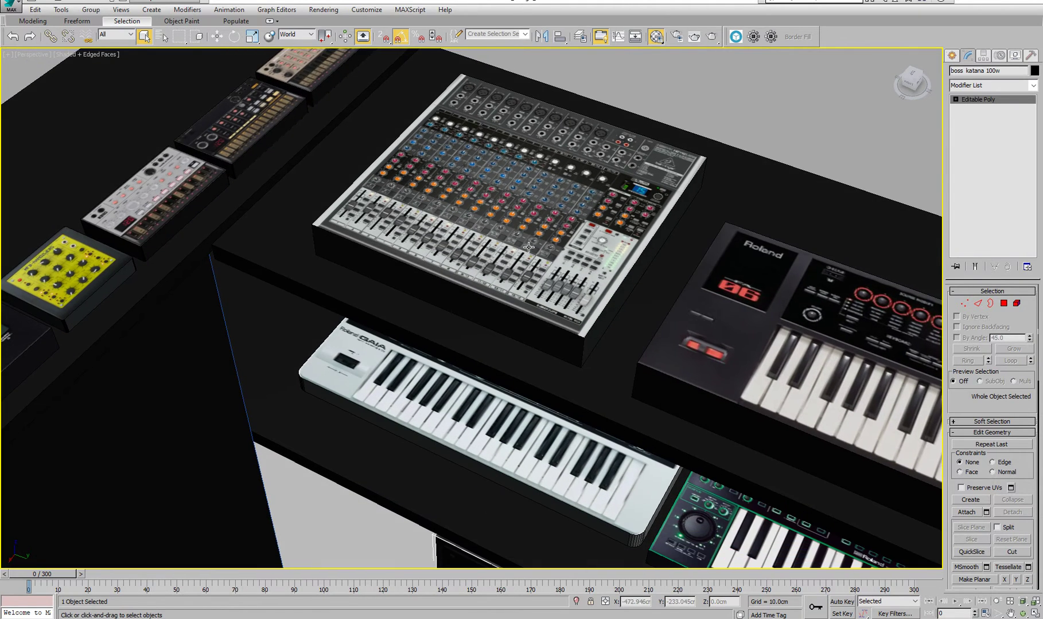
{"action": "scroll", "coordinate": [468, 254], "scroll_direction": "down", "scroll_amount": 2}
{"action": "scroll", "coordinate": [740, 210], "scroll_direction": "up", "scroll_amount": 4}
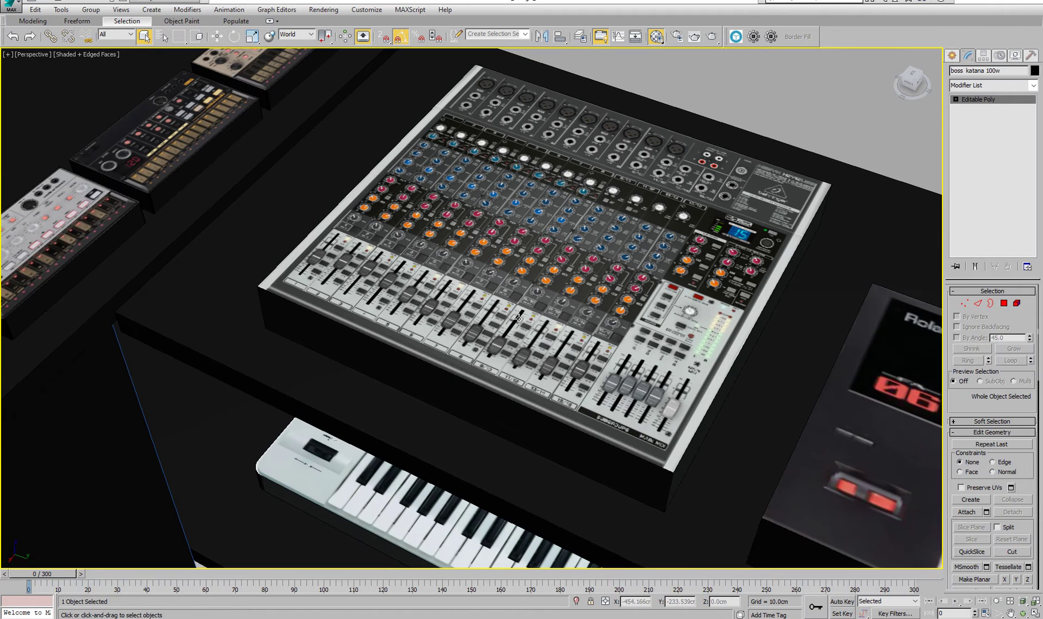
{"action": "middle_click_drag", "start_coordinate": [577, 220], "coordinate": [668, 274], "text": "alt"}
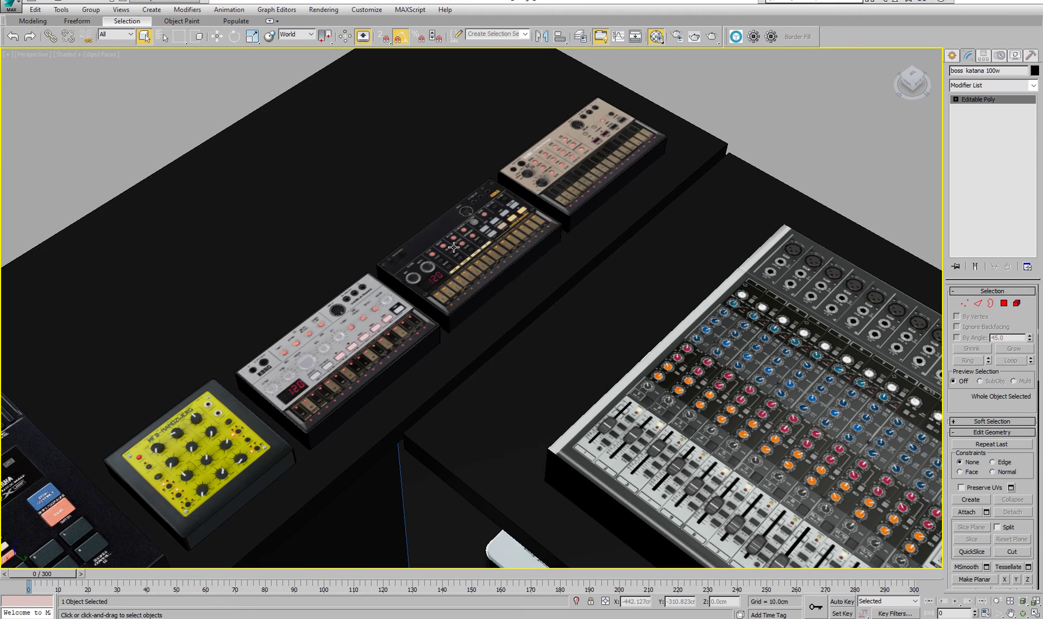
Inspect the small Korg units, the yellow MFB-Nanozwerg and the Yamaha drum machine on the side shelf.
{"action": "scroll", "coordinate": [248, 351], "scroll_direction": "up", "scroll_amount": 3}
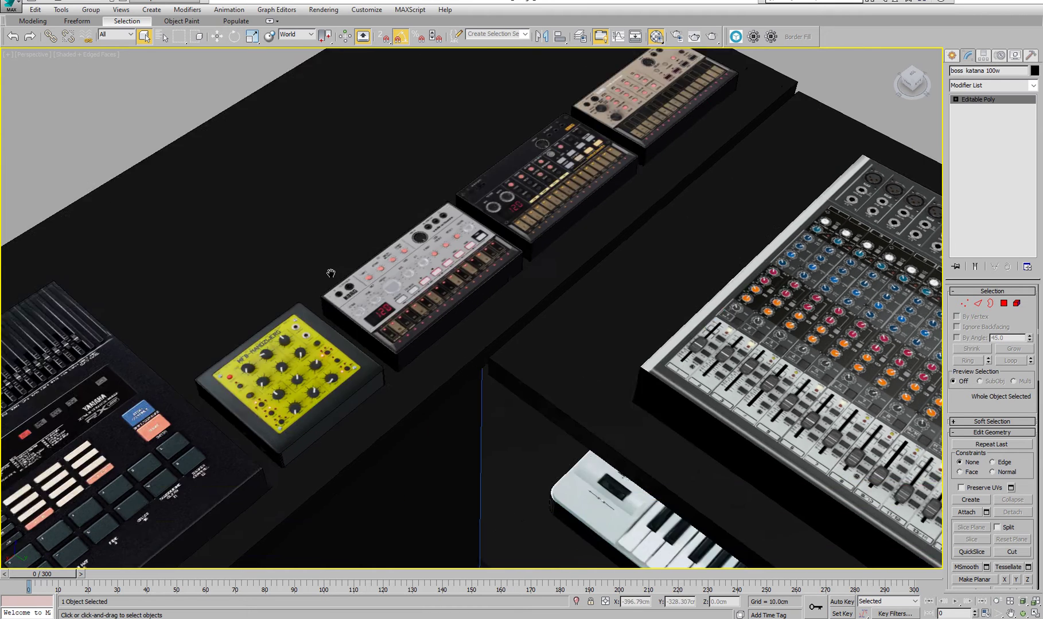
{"action": "scroll", "coordinate": [377, 353], "scroll_direction": "up", "scroll_amount": 2}
{"action": "scroll", "coordinate": [378, 353], "scroll_direction": "up", "scroll_amount": 2}
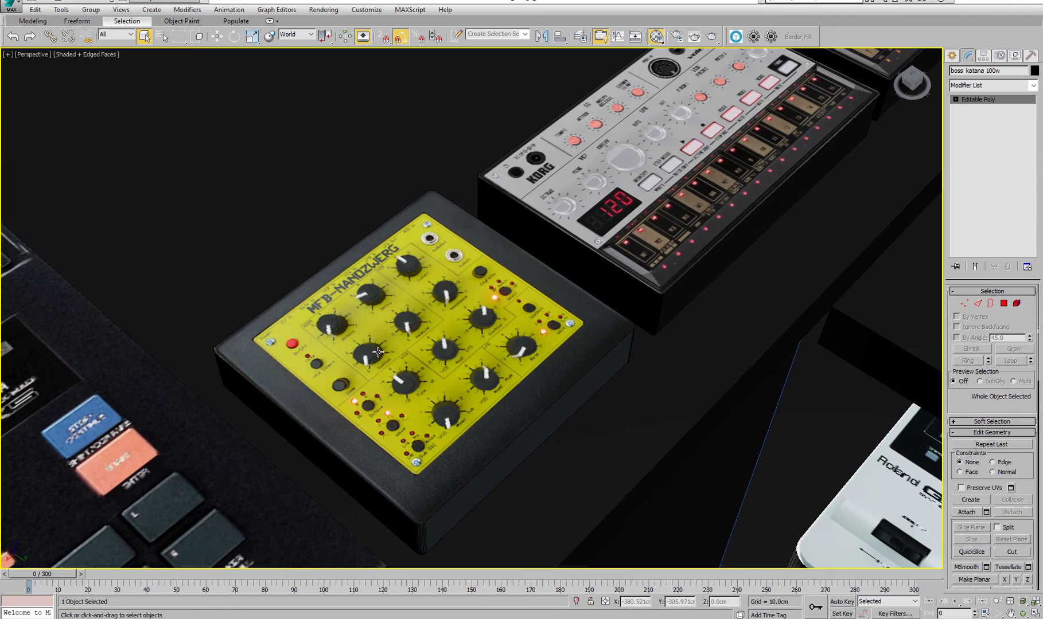
{"action": "scroll", "coordinate": [438, 339], "scroll_direction": "down", "scroll_amount": 4}
{"action": "middle_click_drag", "start_coordinate": [319, 365], "coordinate": [539, 195]}
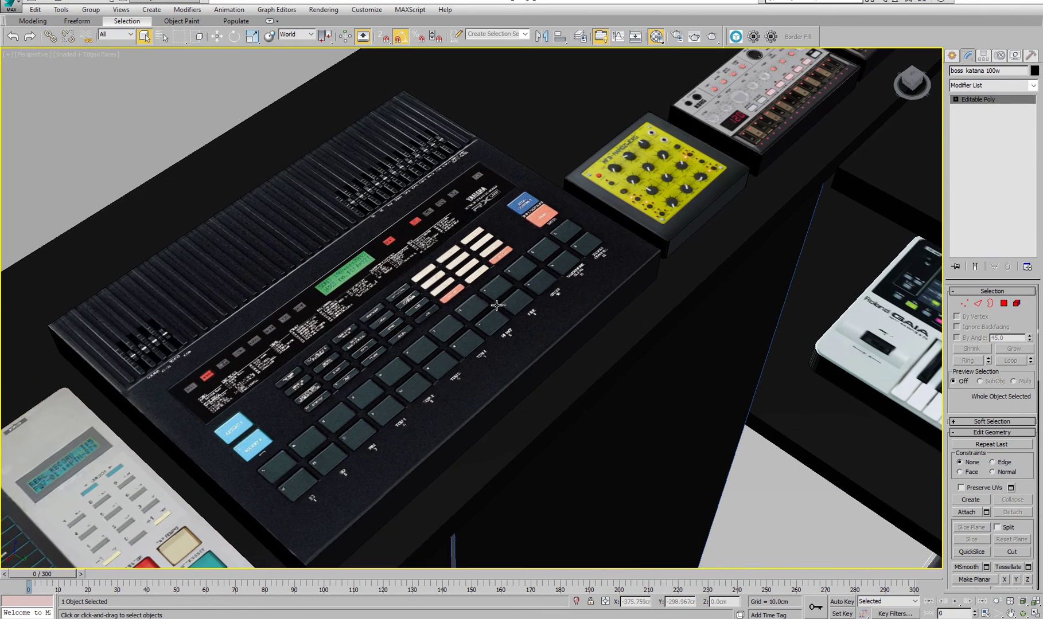
{"action": "middle_click_drag", "start_coordinate": [407, 326], "coordinate": [525, 216]}
{"action": "middle_click_drag", "start_coordinate": [253, 365], "coordinate": [352, 241]}
{"action": "scroll", "coordinate": [455, 281], "scroll_direction": "down", "scroll_amount": 2}
{"action": "scroll", "coordinate": [357, 245], "scroll_direction": "down", "scroll_amount": 4}
Survey the shelves and examine the RC-505 Loop Station between the System-1 and the small Roland module.
{"action": "middle_click_drag", "start_coordinate": [728, 289], "coordinate": [390, 323]}
{"action": "middle_click_drag", "start_coordinate": [624, 348], "coordinate": [253, 242]}
{"action": "middle_click_drag", "start_coordinate": [633, 380], "coordinate": [451, 274]}
{"action": "middle_click_drag", "start_coordinate": [306, 321], "coordinate": [352, 333], "text": "alt"}
{"action": "middle_click_drag", "start_coordinate": [381, 183], "coordinate": [370, 380]}
{"action": "middle_click_drag", "start_coordinate": [312, 351], "coordinate": [425, 355]}
{"action": "scroll", "coordinate": [425, 355], "scroll_direction": "up", "scroll_amount": 5}
{"action": "middle_click_drag", "start_coordinate": [351, 350], "coordinate": [339, 317], "text": "alt"}
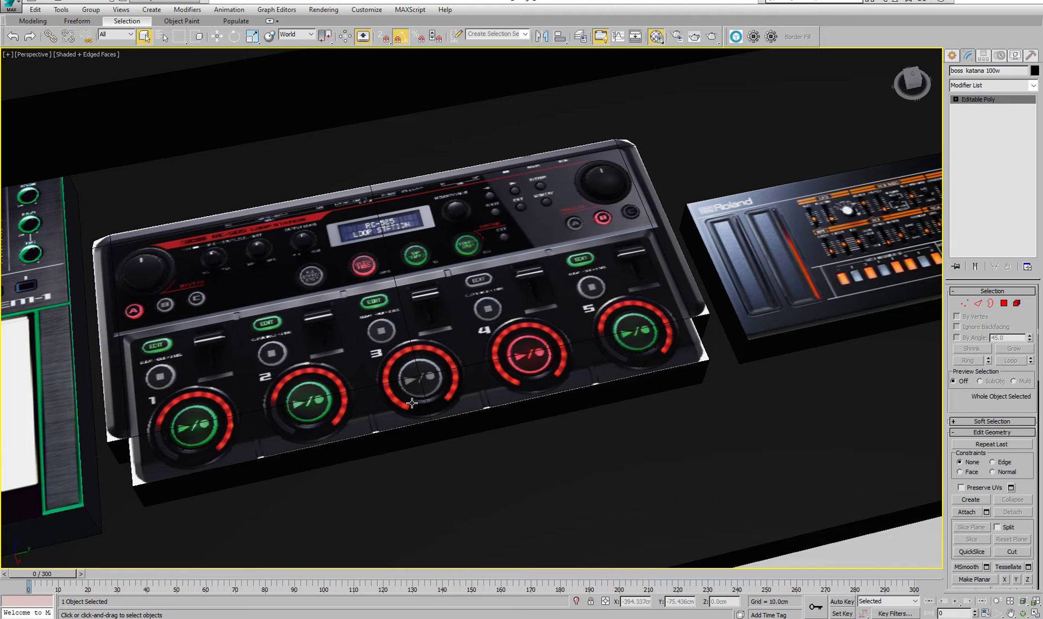
{"action": "middle_click_drag", "start_coordinate": [656, 342], "coordinate": [608, 369]}
Examine the small Roland modules in the desk corner and the Roland JD-Xi synthesizer's keys and control panel.
{"action": "middle_click_drag", "start_coordinate": [832, 347], "coordinate": [262, 451]}
{"action": "middle_click_drag", "start_coordinate": [718, 350], "coordinate": [483, 320]}
{"action": "scroll", "coordinate": [565, 344], "scroll_direction": "down", "scroll_amount": 3}
{"action": "middle_click_drag", "start_coordinate": [686, 400], "coordinate": [580, 248]}
{"action": "middle_click_drag", "start_coordinate": [487, 406], "coordinate": [641, 540]}
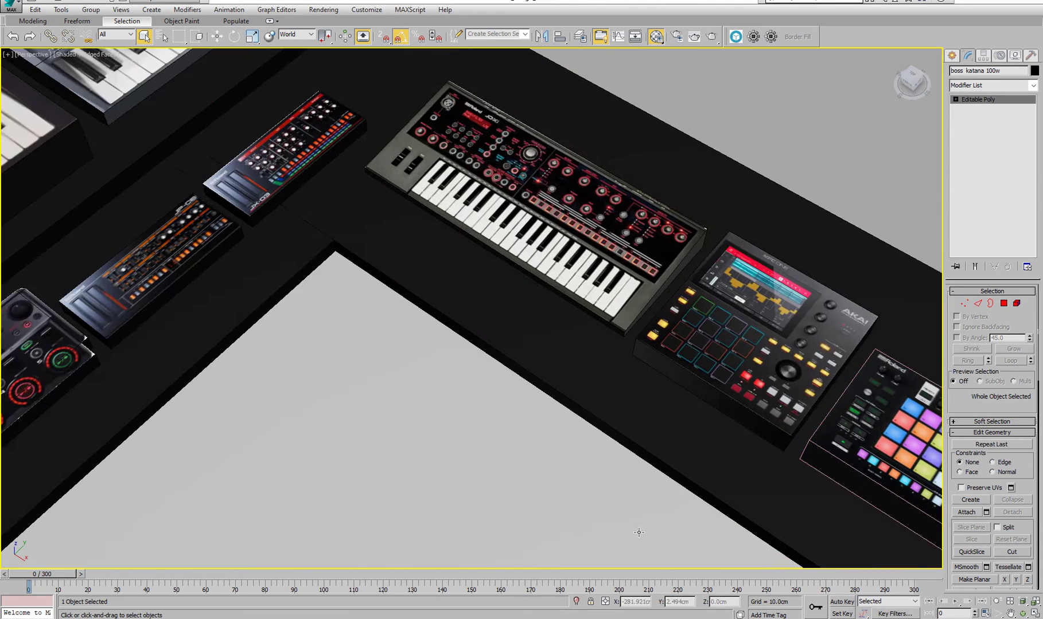
{"action": "scroll", "coordinate": [509, 240], "scroll_direction": "up", "scroll_amount": 4}
{"action": "middle_click_drag", "start_coordinate": [511, 260], "coordinate": [550, 408]}
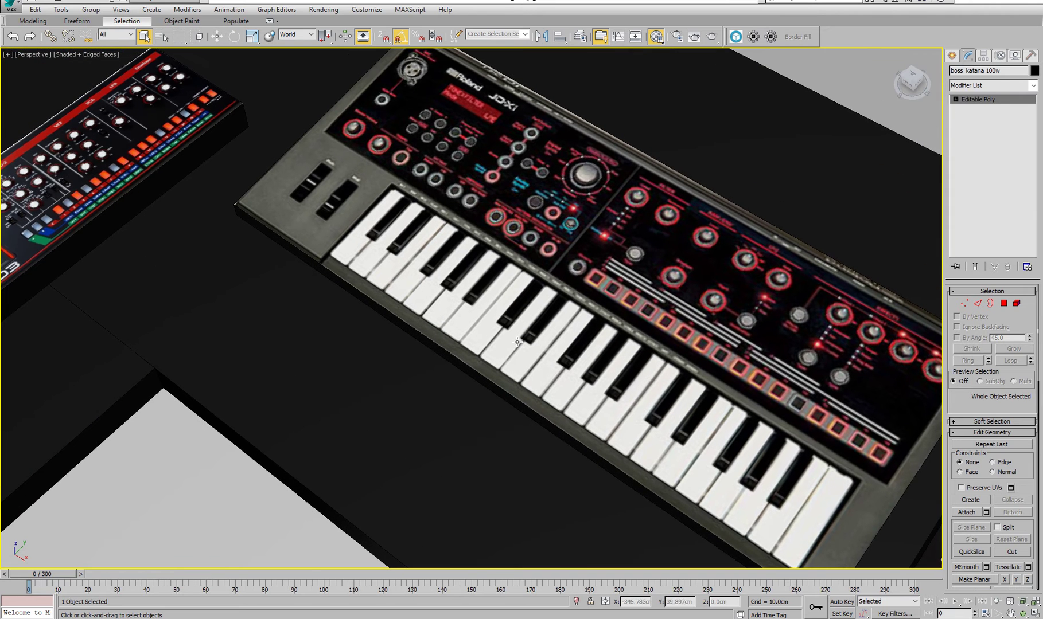
{"action": "scroll", "coordinate": [590, 300], "scroll_direction": "down", "scroll_amount": 5}
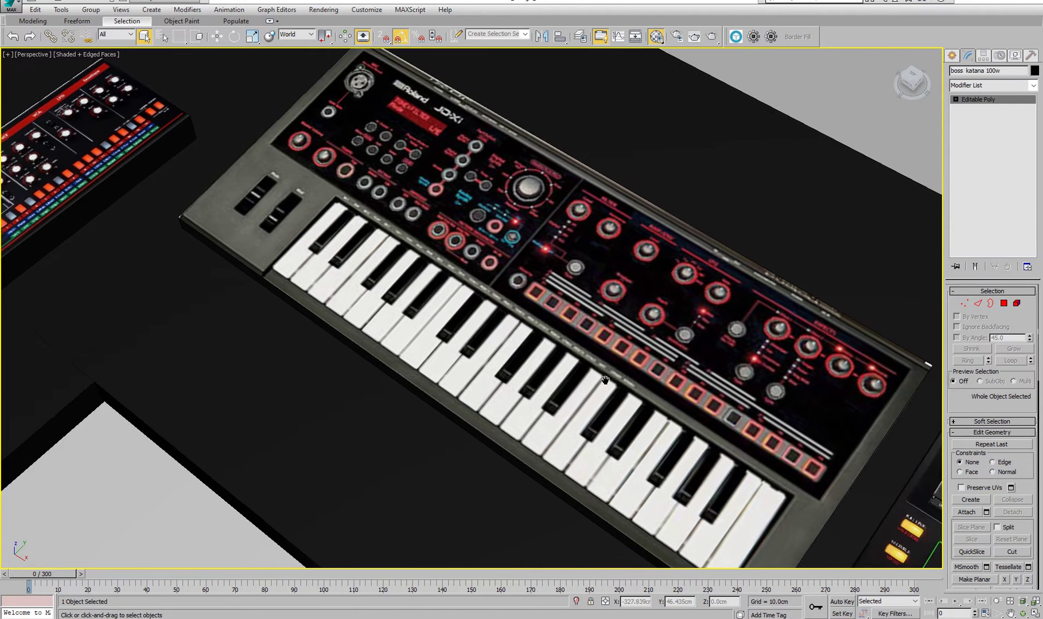
{"action": "scroll", "coordinate": [621, 376], "scroll_direction": "down", "scroll_amount": 2}
{"action": "middle_click_drag", "start_coordinate": [669, 391], "coordinate": [453, 307]}
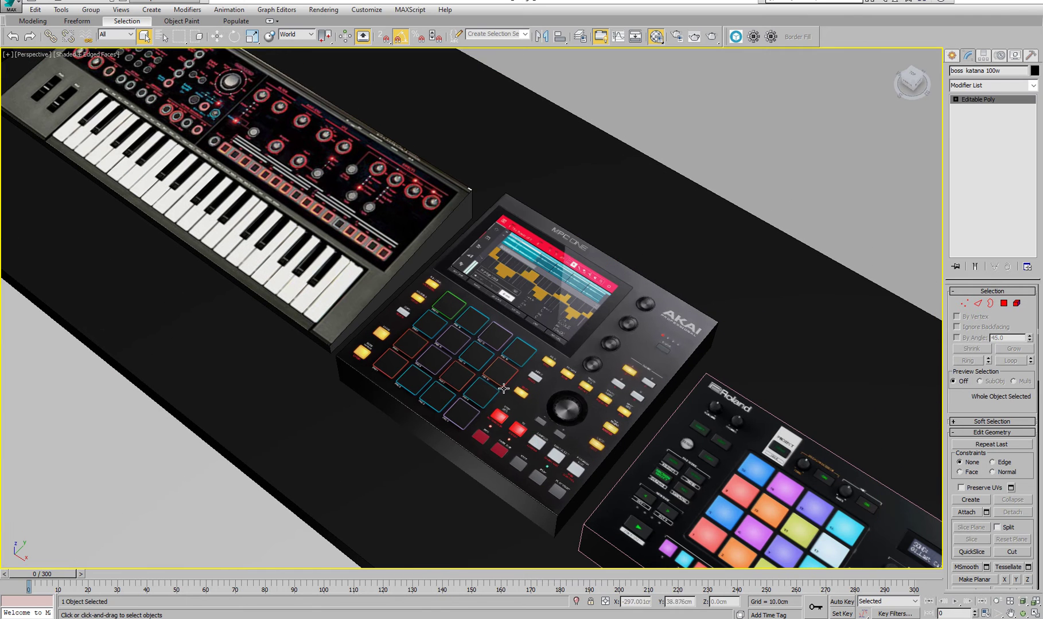
Review the Akai MPC One, the Roland Verselab and the white Arturia keyboard along the side desk.
{"action": "middle_click_drag", "start_coordinate": [589, 389], "coordinate": [390, 304]}
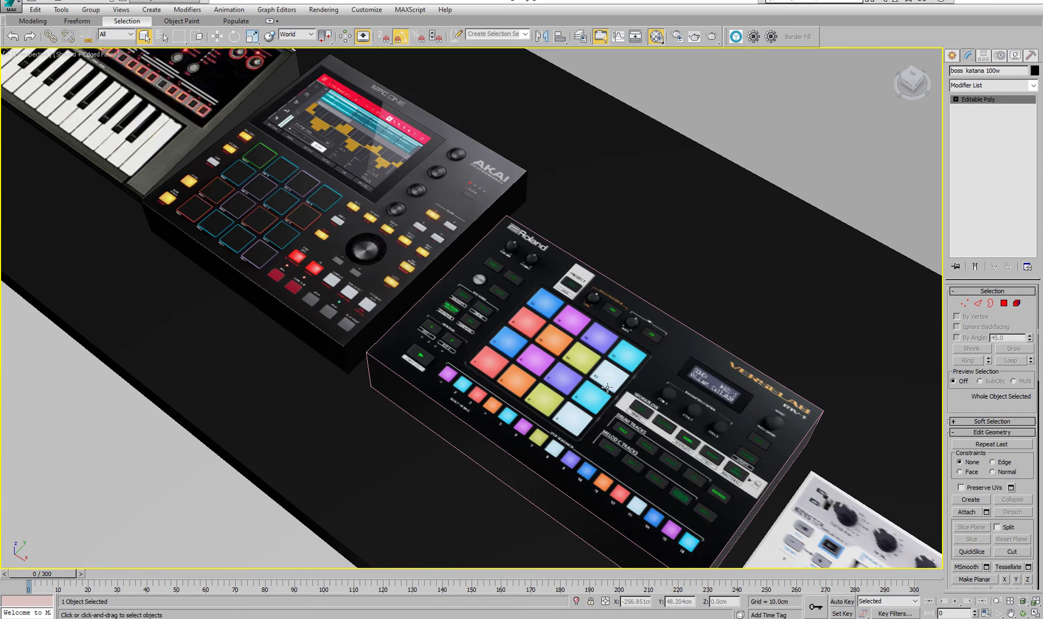
{"action": "middle_click_drag", "start_coordinate": [599, 396], "coordinate": [494, 263]}
{"action": "middle_click_drag", "start_coordinate": [603, 382], "coordinate": [446, 305]}
{"action": "middle_click_drag", "start_coordinate": [766, 517], "coordinate": [672, 421]}
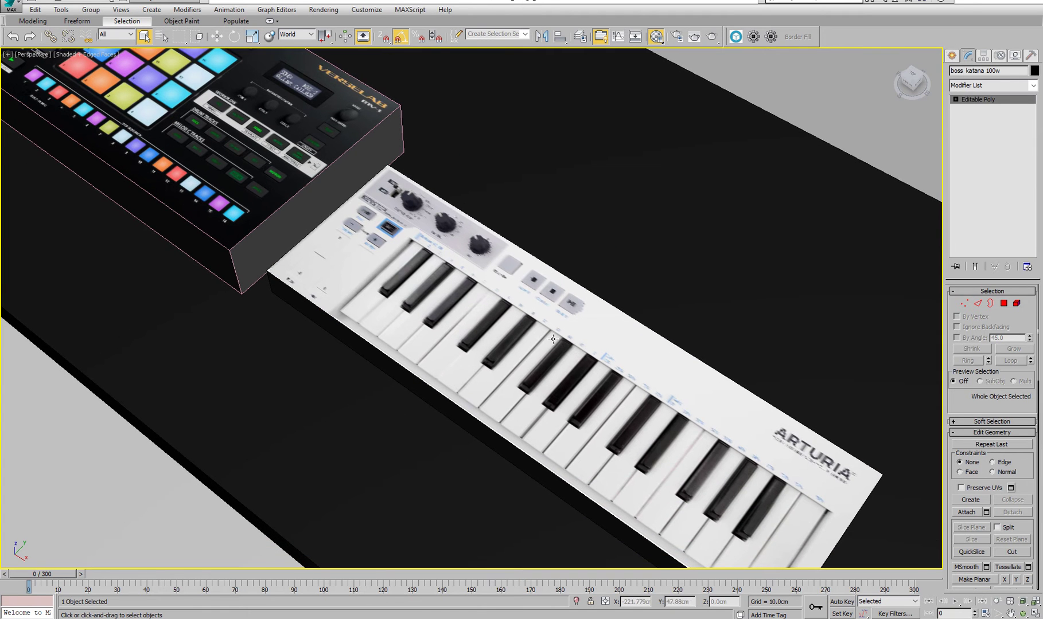
{"action": "scroll", "coordinate": [394, 304], "scroll_direction": "up", "scroll_amount": 5}
{"action": "scroll", "coordinate": [398, 306], "scroll_direction": "down", "scroll_amount": 5}
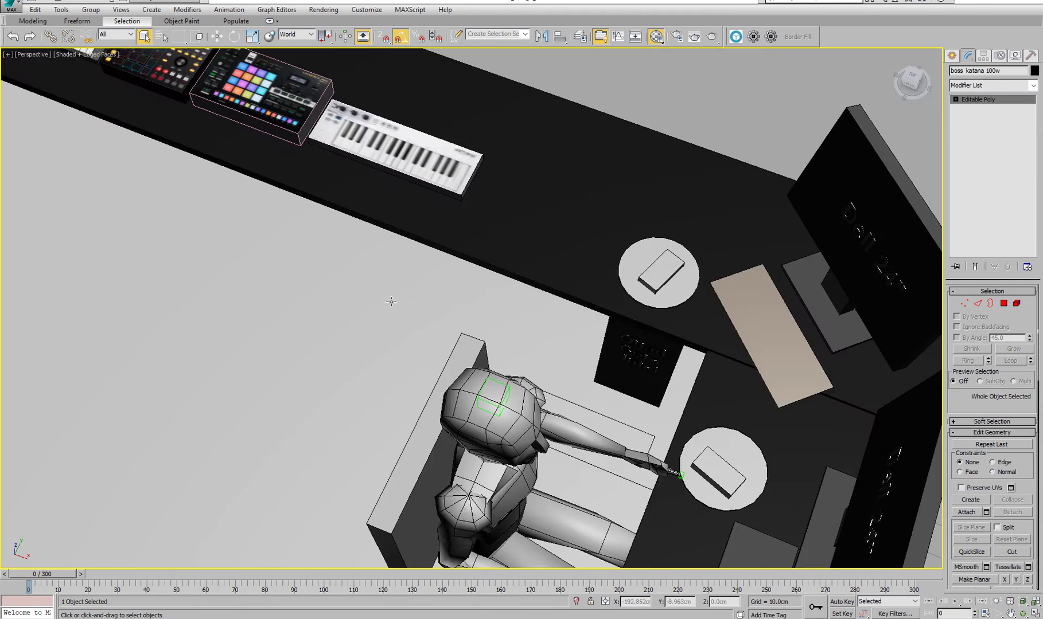
Review the overall studio layout, from the side cabinet and instrument shelves to the seated figure and the monitor desk.
{"action": "middle_click_drag", "start_coordinate": [315, 262], "coordinate": [414, 98]}
{"action": "middle_click_drag", "start_coordinate": [411, 304], "coordinate": [535, 316]}
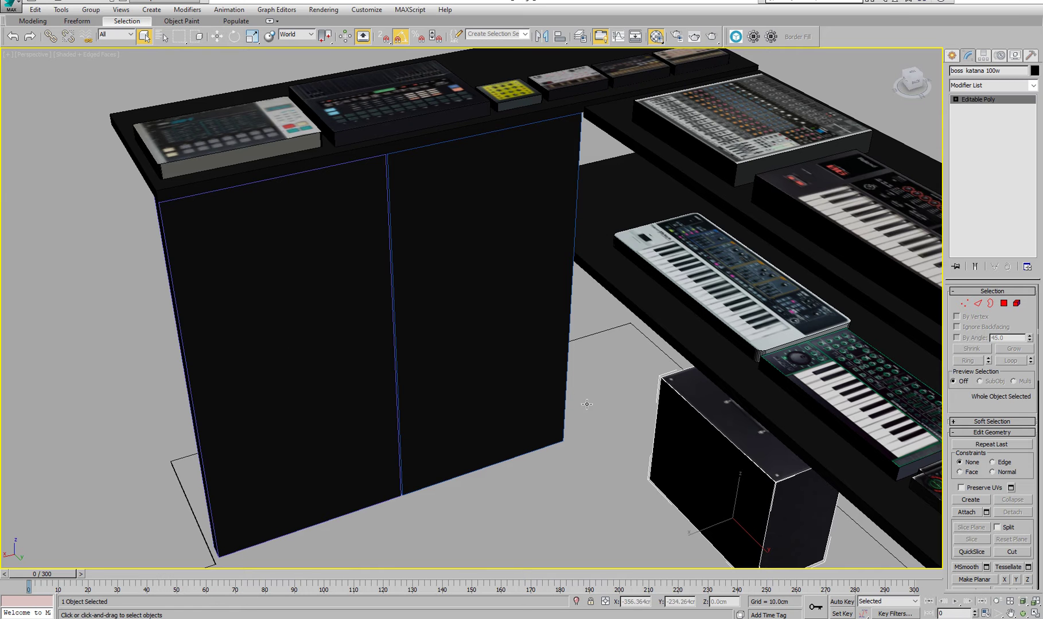
{"action": "middle_click_drag", "start_coordinate": [367, 361], "coordinate": [366, 334], "text": "alt"}
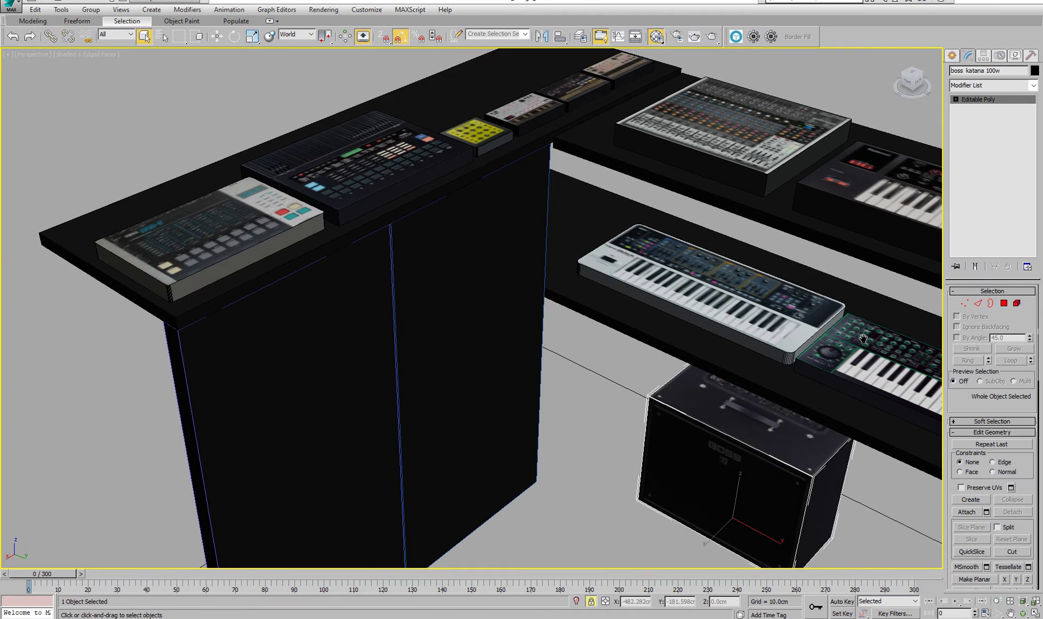
{"action": "scroll", "coordinate": [872, 340], "scroll_direction": "down", "scroll_amount": 5}
{"action": "middle_click_drag", "start_coordinate": [669, 357], "coordinate": [478, 531], "text": "alt"}
{"action": "scroll", "coordinate": [535, 358], "scroll_direction": "up", "scroll_amount": 3}
{"action": "middle_click_drag", "start_coordinate": [390, 372], "coordinate": [404, 349], "text": "alt"}
{"action": "scroll", "coordinate": [403, 348], "scroll_direction": "down", "scroll_amount": 2}
{"action": "scroll", "coordinate": [459, 426], "scroll_direction": "up", "scroll_amount": 8}
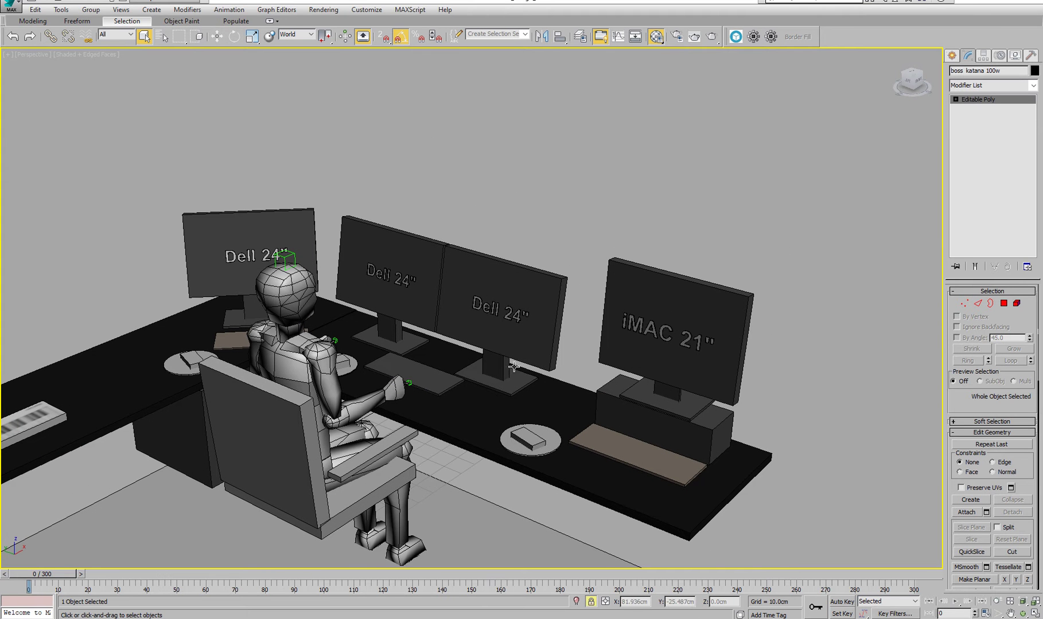
Examine the Quad Core and 6 Core i7 computer towers beneath the corner desk.
{"action": "middle_click_drag", "start_coordinate": [549, 372], "coordinate": [616, 402]}
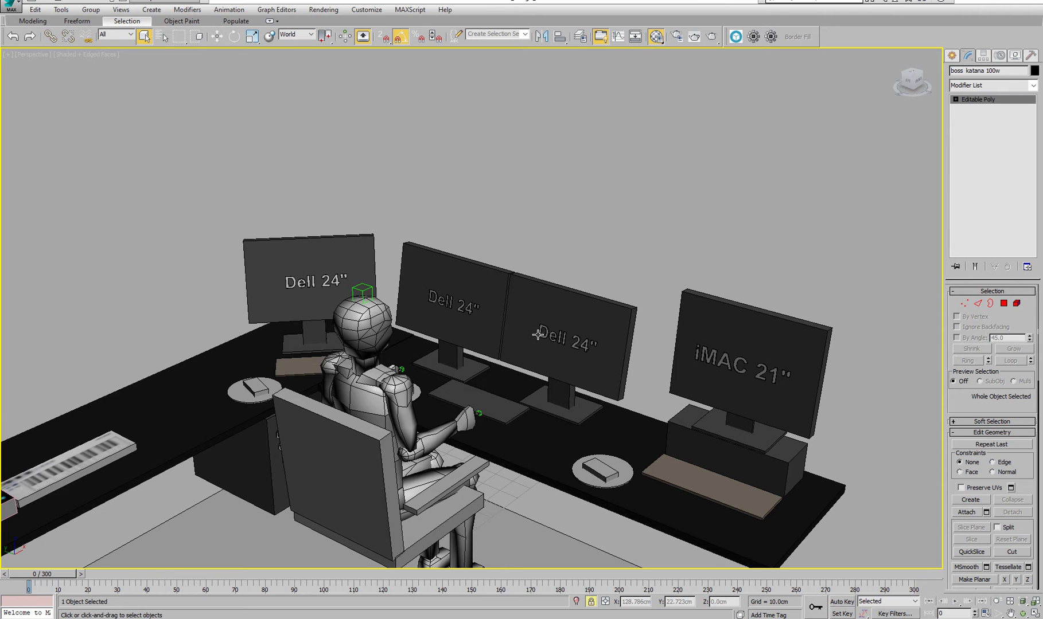
{"action": "middle_click_drag", "start_coordinate": [389, 419], "coordinate": [419, 377]}
{"action": "middle_click_drag", "start_coordinate": [392, 440], "coordinate": [386, 273], "text": "alt"}
{"action": "scroll", "coordinate": [420, 358], "scroll_direction": "up", "scroll_amount": 4}
{"action": "scroll", "coordinate": [419, 358], "scroll_direction": "up", "scroll_amount": 6}
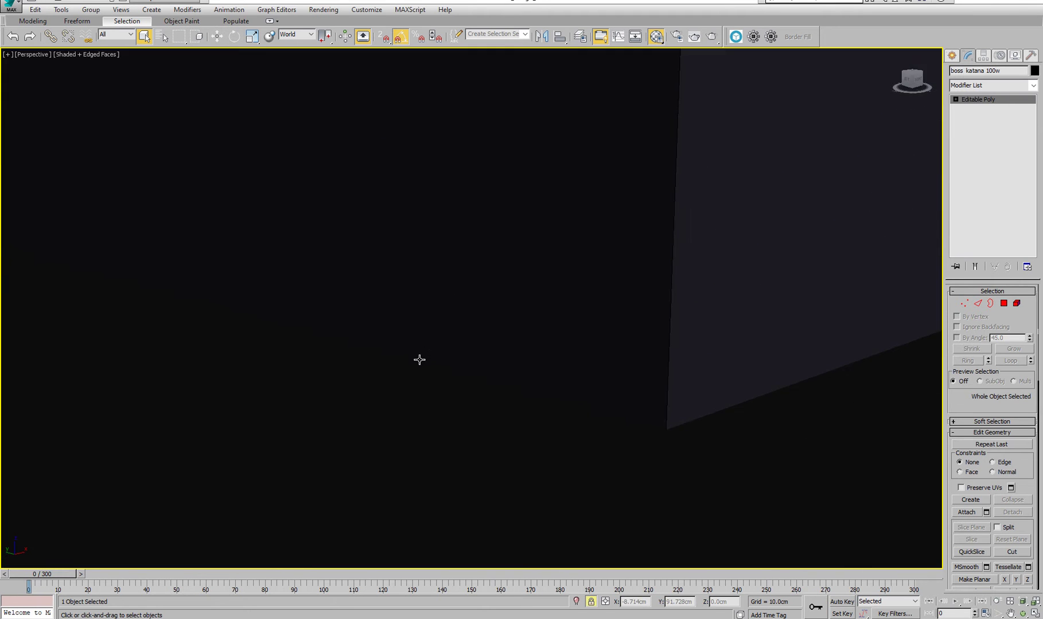
{"action": "scroll", "coordinate": [417, 360], "scroll_direction": "up", "scroll_amount": 3}
{"action": "middle_click_drag", "start_coordinate": [417, 360], "coordinate": [629, 491], "text": "alt"}
{"action": "scroll", "coordinate": [468, 416], "scroll_direction": "up", "scroll_amount": 4}
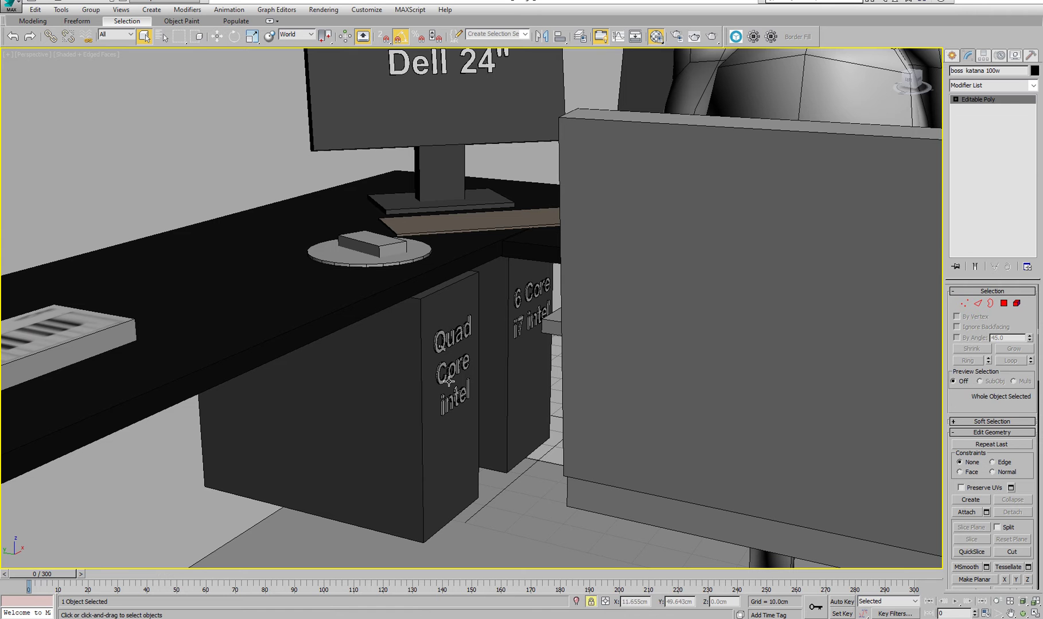
{"action": "scroll", "coordinate": [512, 317], "scroll_direction": "down", "scroll_amount": 4}
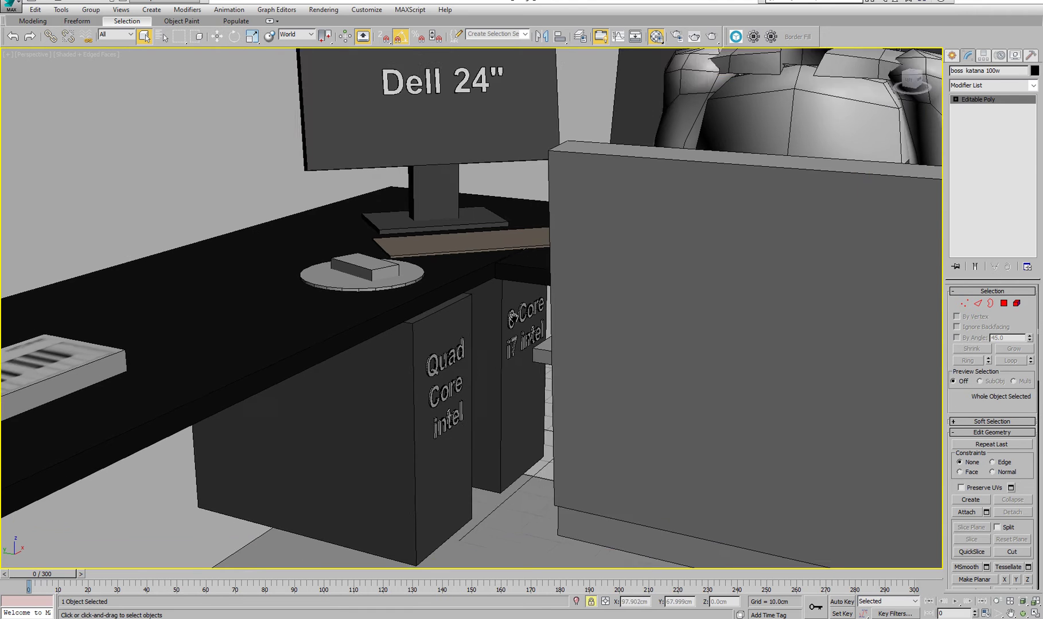
{"action": "scroll", "coordinate": [488, 321], "scroll_direction": "up", "scroll_amount": 7}
{"action": "scroll", "coordinate": [479, 311], "scroll_direction": "up", "scroll_amount": 2}
{"action": "scroll", "coordinate": [473, 275], "scroll_direction": "down", "scroll_amount": 8}
{"action": "middle_click_drag", "start_coordinate": [488, 324], "coordinate": [240, 315]}
{"action": "scroll", "coordinate": [251, 313], "scroll_direction": "down", "scroll_amount": 3}
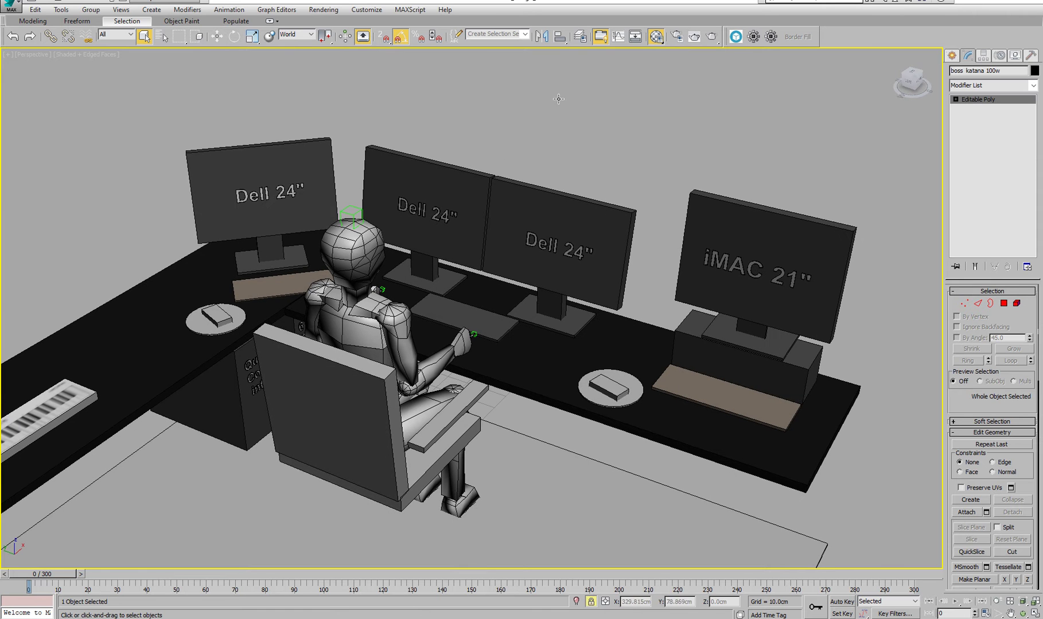
Turn on the visibility of the walls layer in the Layer Explorer.
{"action": "left_click", "coordinate": [580, 36]}
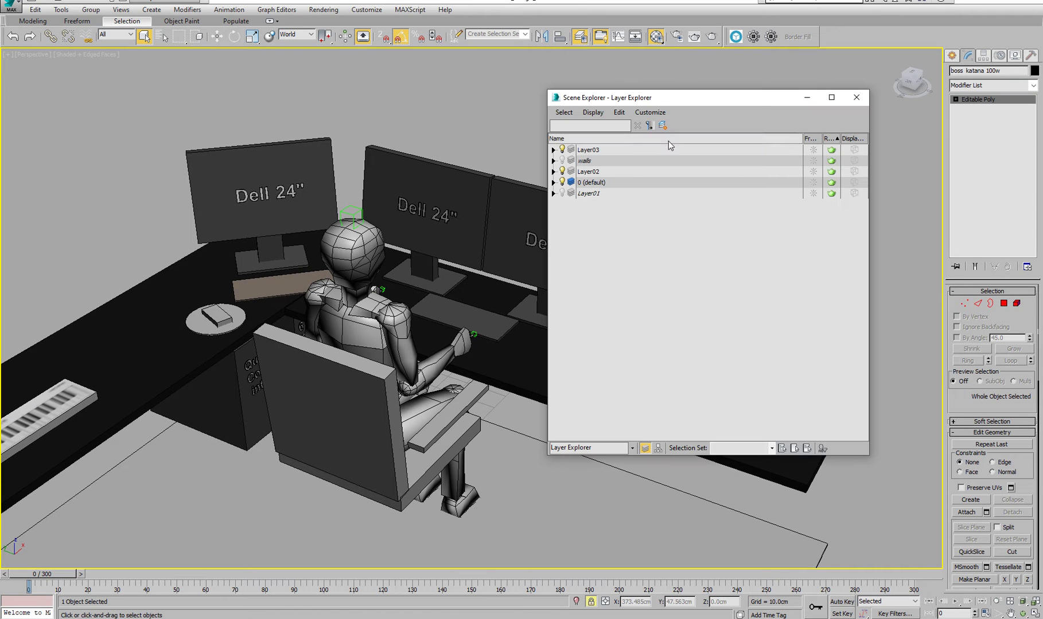
{"action": "left_click", "coordinate": [562, 161]}
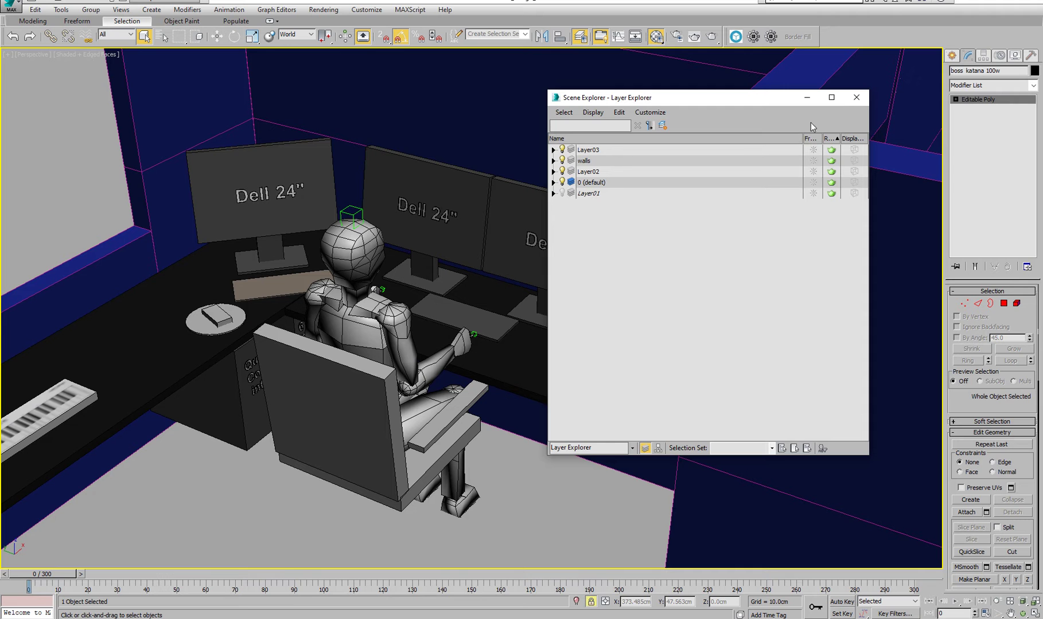
{"action": "left_click", "coordinate": [856, 102]}
Review how the blue walls enclose the studio around the monitor desk and instrument shelves.
{"action": "middle_click_drag", "start_coordinate": [733, 196], "coordinate": [452, 149]}
{"action": "scroll", "coordinate": [705, 196], "scroll_direction": "down", "scroll_amount": 3}
{"action": "scroll", "coordinate": [621, 227], "scroll_direction": "down", "scroll_amount": 4}
{"action": "middle_click_drag", "start_coordinate": [543, 256], "coordinate": [474, 257], "text": "alt"}
{"action": "middle_click_drag", "start_coordinate": [404, 270], "coordinate": [651, 322]}
{"action": "middle_click_drag", "start_coordinate": [411, 181], "coordinate": [552, 349], "text": "alt"}
Survey from above the side desk along the window, from the Roland JD-Xi to the seated figure at the monitors.
{"action": "scroll", "coordinate": [554, 318], "scroll_direction": "up", "scroll_amount": 4}
{"action": "scroll", "coordinate": [554, 310], "scroll_direction": "up", "scroll_amount": 3}
{"action": "middle_click_drag", "start_coordinate": [559, 246], "coordinate": [535, 345], "text": "alt"}
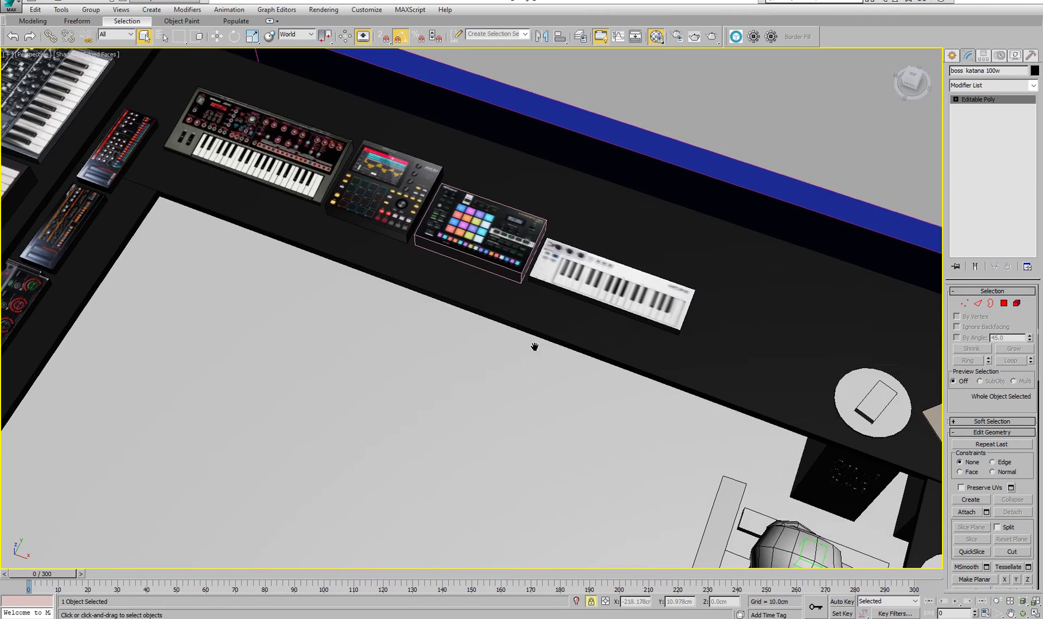
{"action": "scroll", "coordinate": [533, 332], "scroll_direction": "down", "scroll_amount": 1}
{"action": "middle_click_drag", "start_coordinate": [536, 299], "coordinate": [595, 321], "text": "alt"}
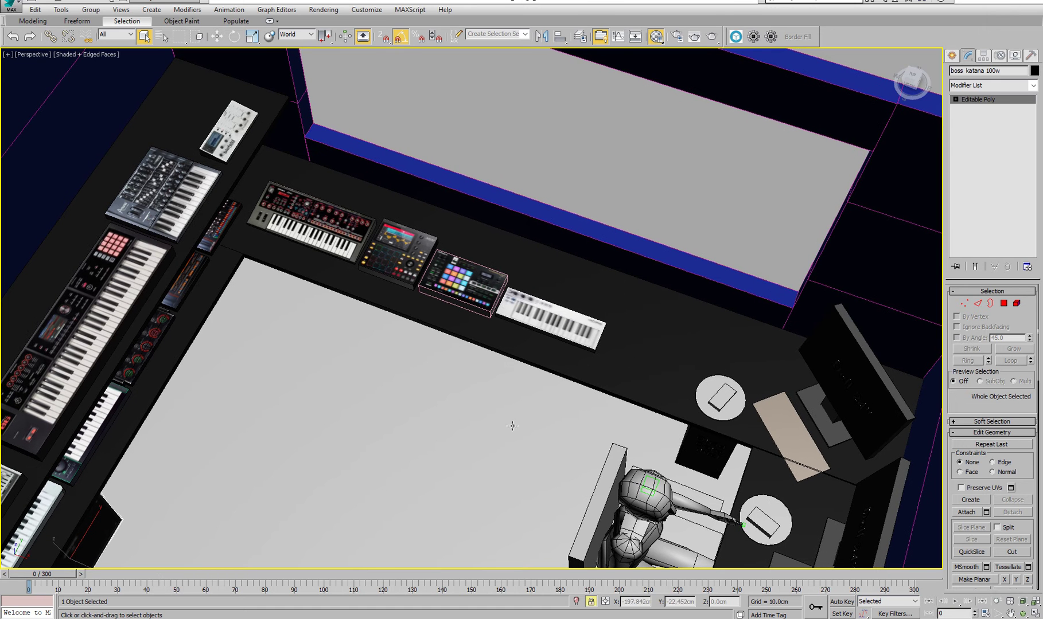
{"action": "middle_click_drag", "start_coordinate": [524, 380], "coordinate": [474, 321]}
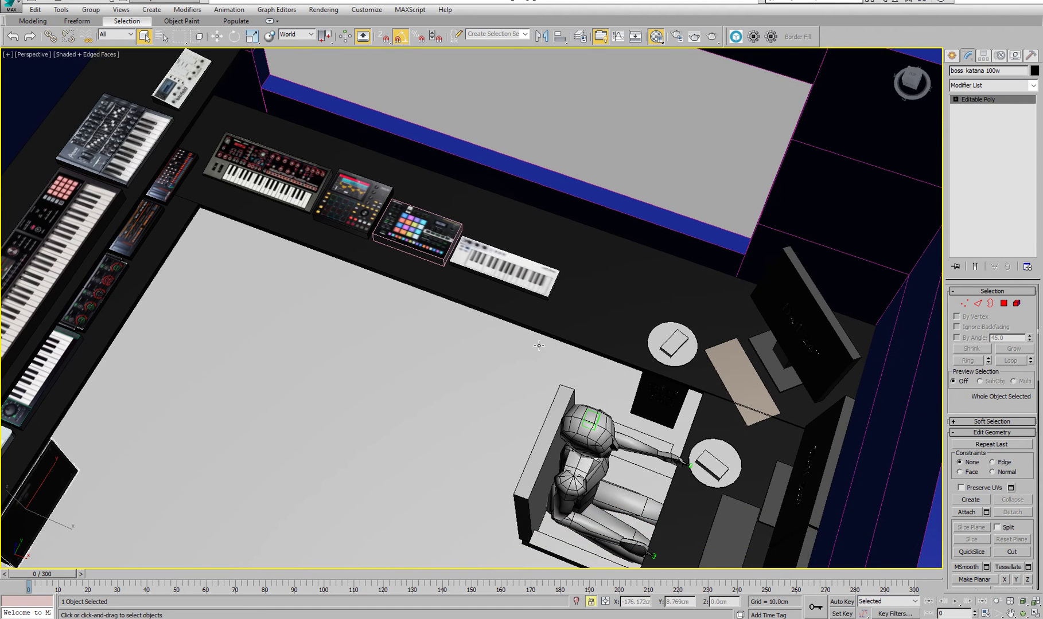
{"action": "key", "text": "alt"}
{"action": "middle_click_drag", "start_coordinate": [564, 322], "coordinate": [488, 310]}
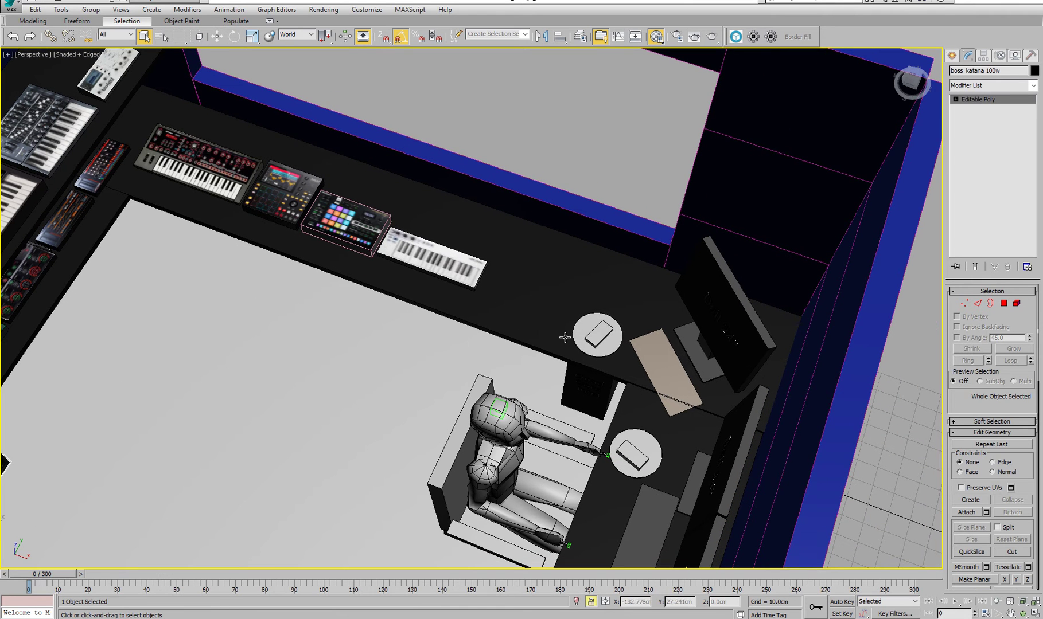
{"action": "scroll", "coordinate": [532, 352], "scroll_direction": "down", "scroll_amount": 3}
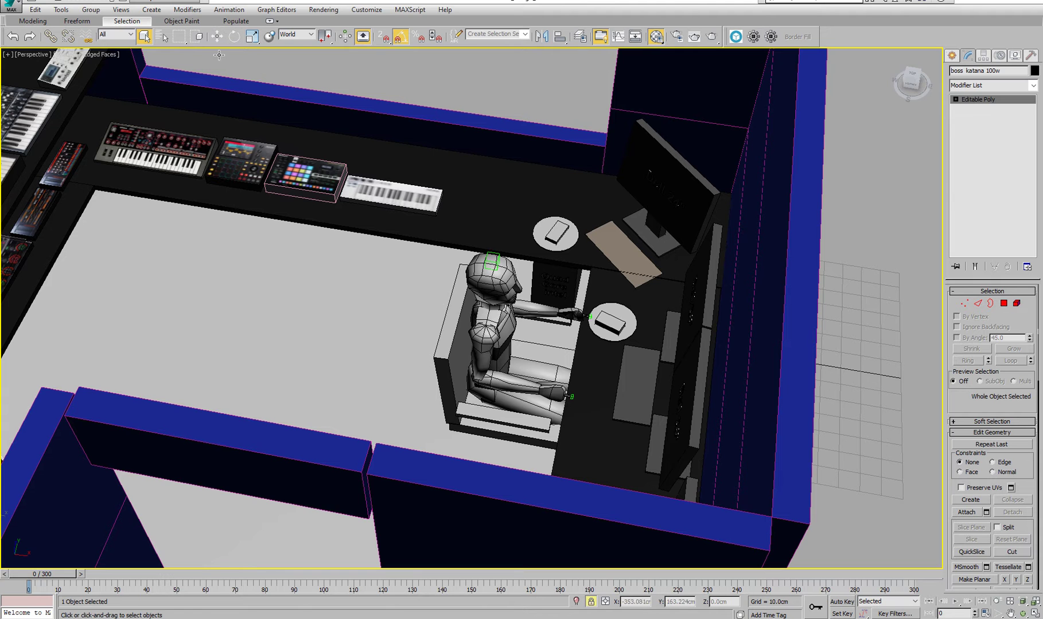
Activate the Move tool, release the selection lock and select the Dell 24" monitor beside the corner one.
{"action": "left_click", "coordinate": [217, 37]}
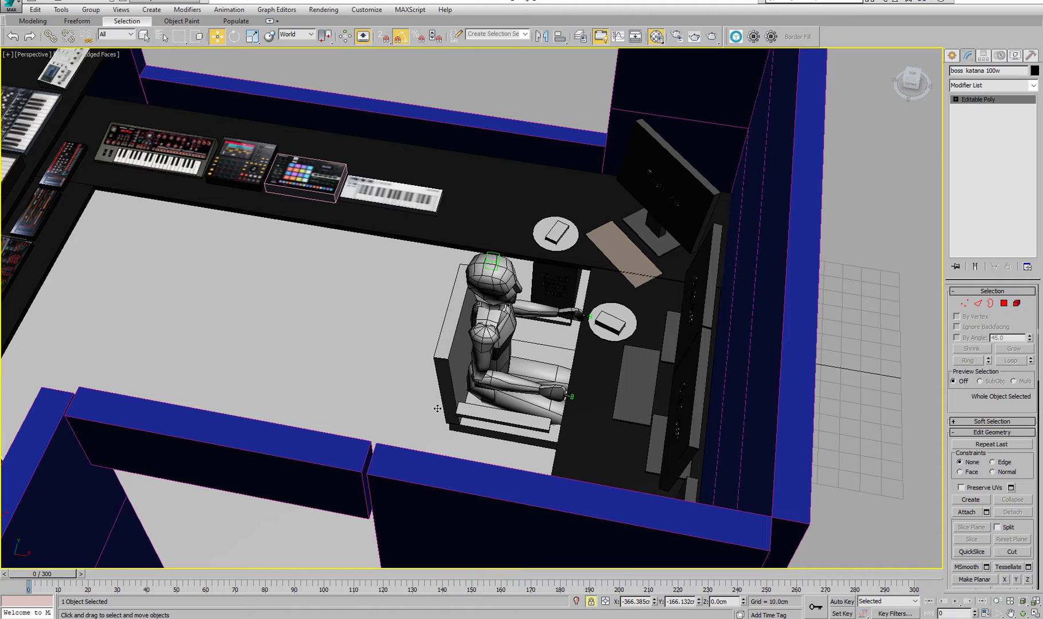
{"action": "left_click", "coordinate": [591, 602]}
{"action": "left_click", "coordinate": [696, 328]}
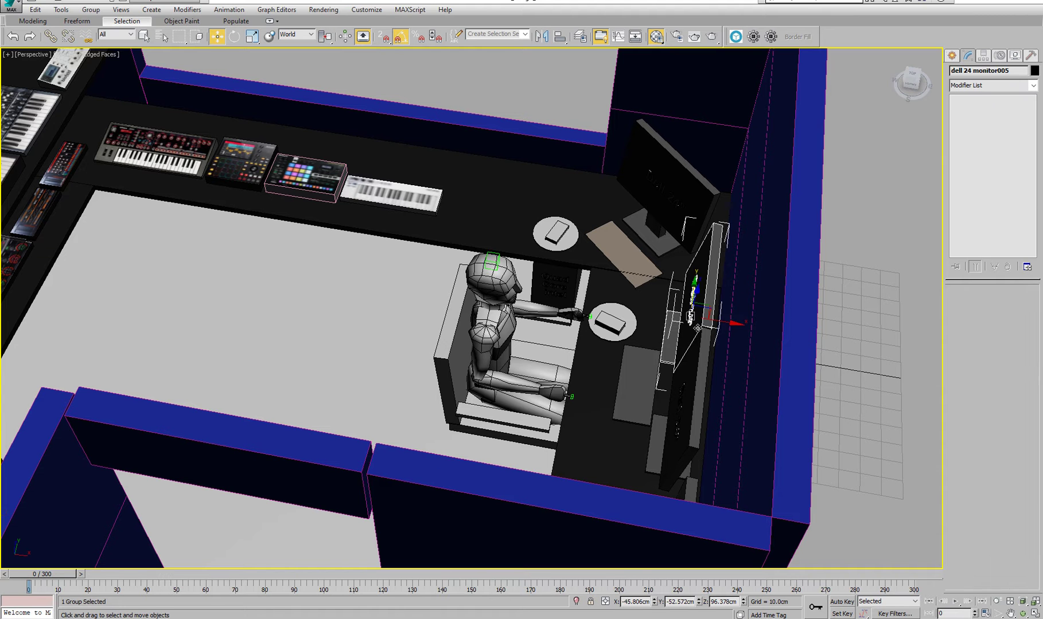
Review the monitor desk inside the walls, with its three Dell monitors, the iMac and the seated figure.
{"action": "middle_click_drag", "start_coordinate": [333, 382], "coordinate": [332, 311], "text": "alt"}
{"action": "middle_click_drag", "start_coordinate": [517, 319], "coordinate": [520, 358], "text": "alt"}
{"action": "scroll", "coordinate": [499, 359], "scroll_direction": "up", "scroll_amount": 3}
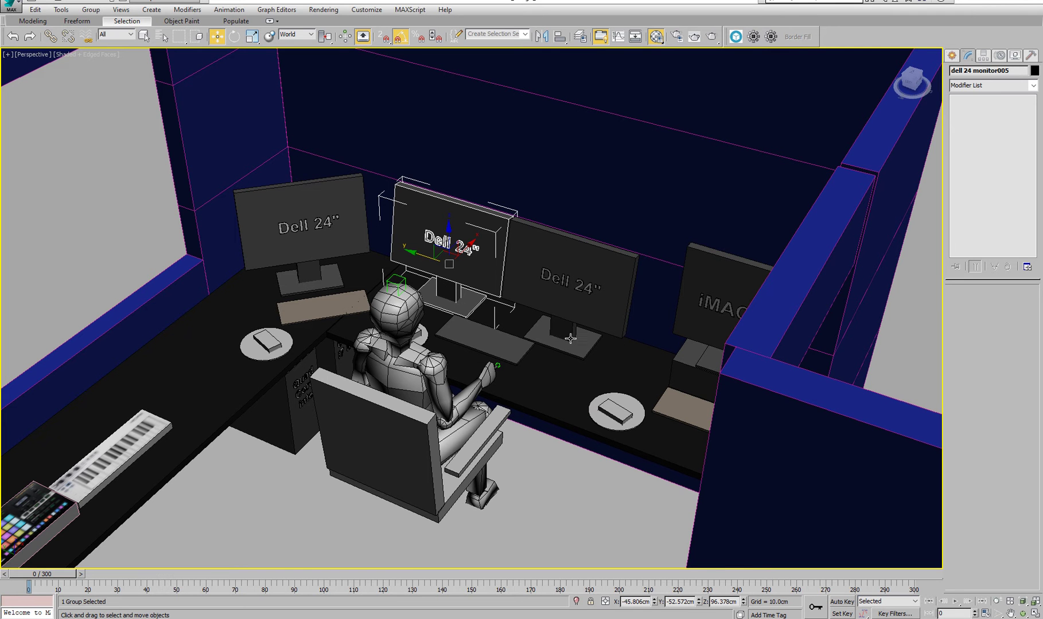
{"action": "middle_click_drag", "start_coordinate": [552, 365], "coordinate": [540, 382], "text": "alt"}
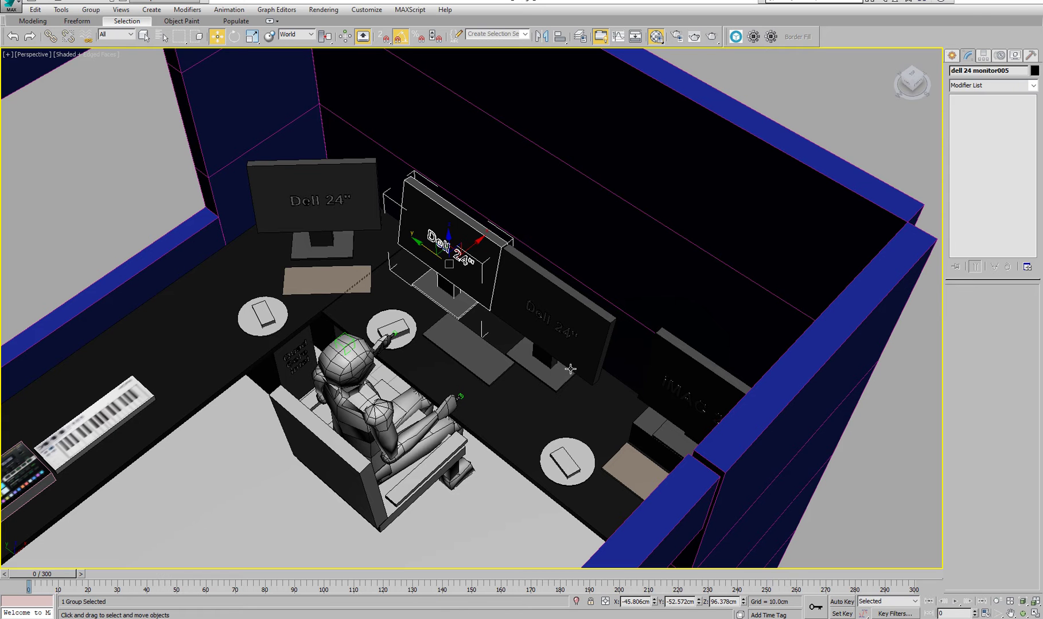
{"action": "middle_click_drag", "start_coordinate": [531, 381], "coordinate": [635, 359], "text": "alt"}
{"action": "middle_click_drag", "start_coordinate": [625, 410], "coordinate": [695, 408], "text": "alt"}
Review the side cabinet beside the doorway and the adjoining instrument shelves within the walls.
{"action": "middle_click_drag", "start_coordinate": [454, 405], "coordinate": [487, 336], "text": "alt"}
{"action": "scroll", "coordinate": [441, 408], "scroll_direction": "down", "scroll_amount": 5}
{"action": "scroll", "coordinate": [487, 337], "scroll_direction": "up", "scroll_amount": 5}
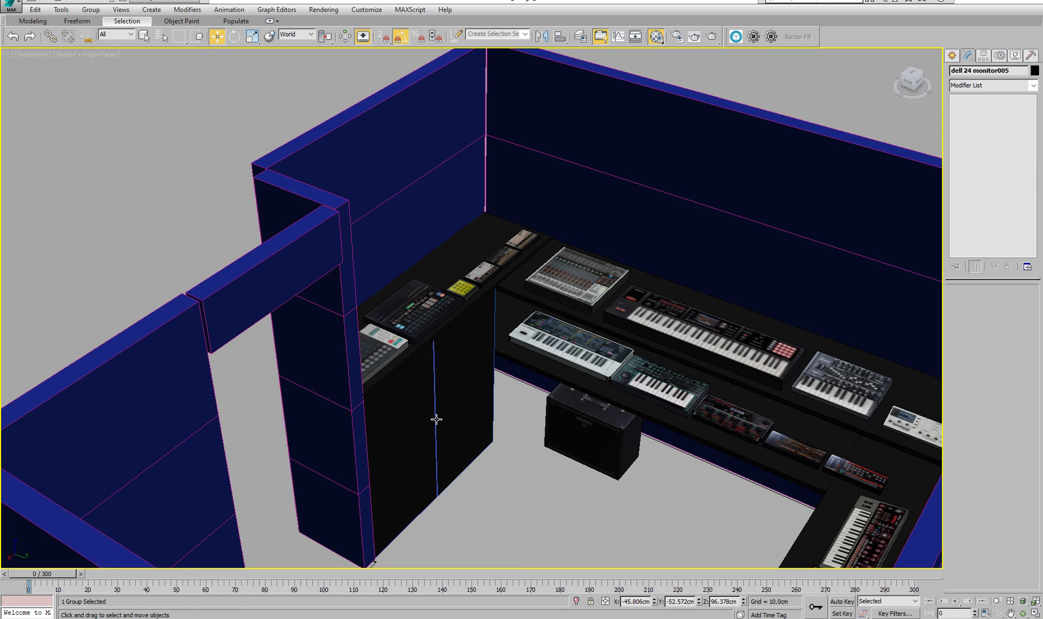
{"action": "middle_click_drag", "start_coordinate": [475, 411], "coordinate": [459, 410], "text": "alt"}
{"action": "middle_click_drag", "start_coordinate": [744, 414], "coordinate": [415, 422], "text": "alt"}
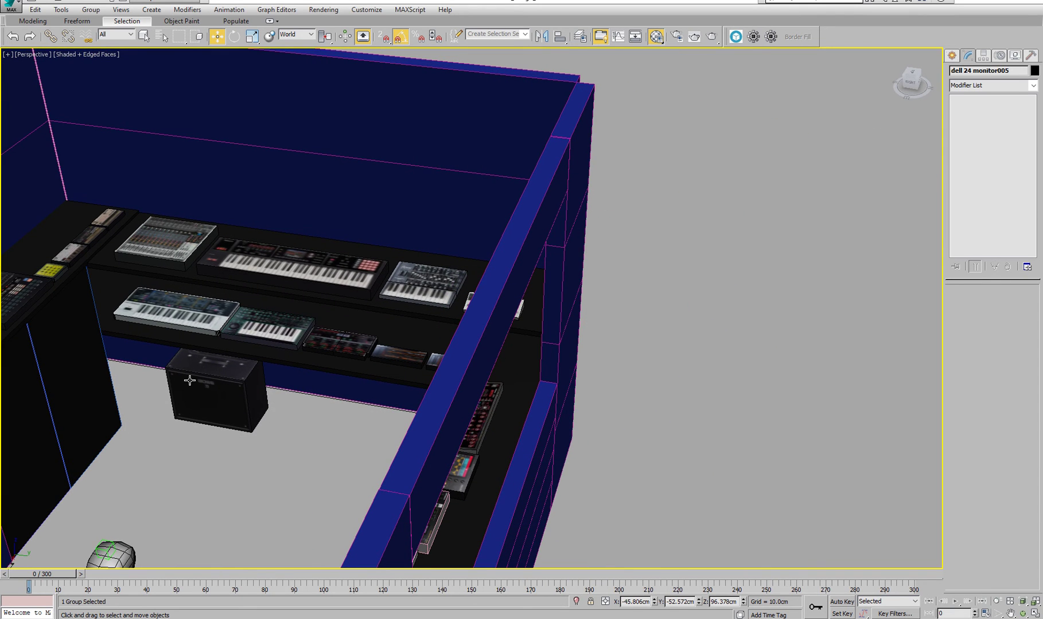
{"action": "scroll", "coordinate": [239, 381], "scroll_direction": "down", "scroll_amount": 2}
{"action": "middle_click_drag", "start_coordinate": [239, 380], "coordinate": [577, 426], "text": "alt"}
Examine the shelf instruments up close, including the Boss amplifier, the loop station and the small Roland modules.
{"action": "scroll", "coordinate": [576, 426], "scroll_direction": "up", "scroll_amount": 8}
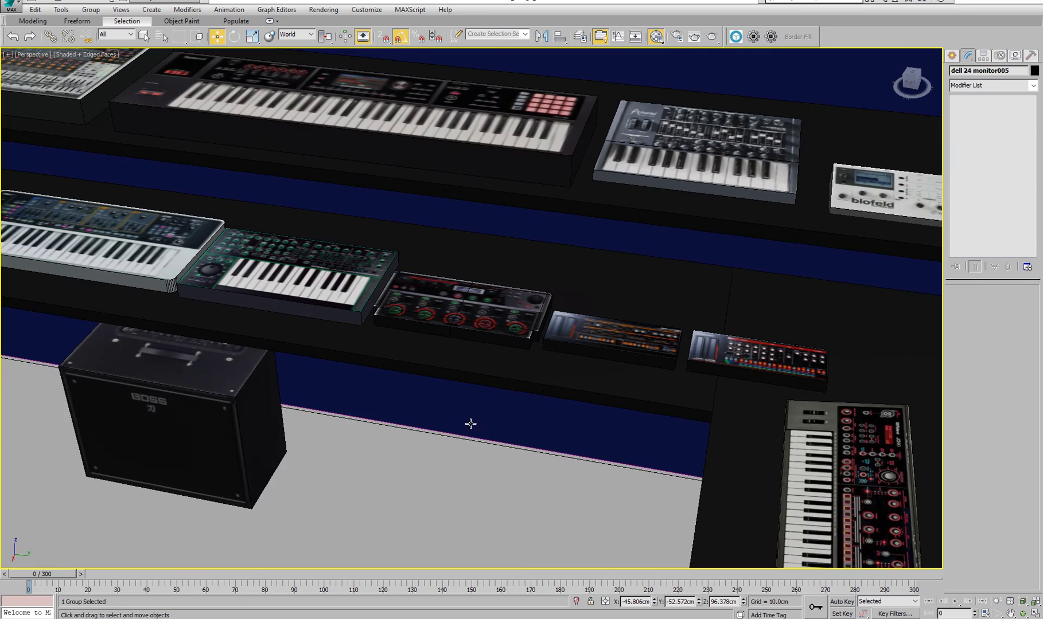
{"action": "scroll", "coordinate": [534, 424], "scroll_direction": "up", "scroll_amount": 15}
{"action": "scroll", "coordinate": [468, 427], "scroll_direction": "down", "scroll_amount": 10}
{"action": "middle_click_drag", "start_coordinate": [468, 414], "coordinate": [681, 323]}
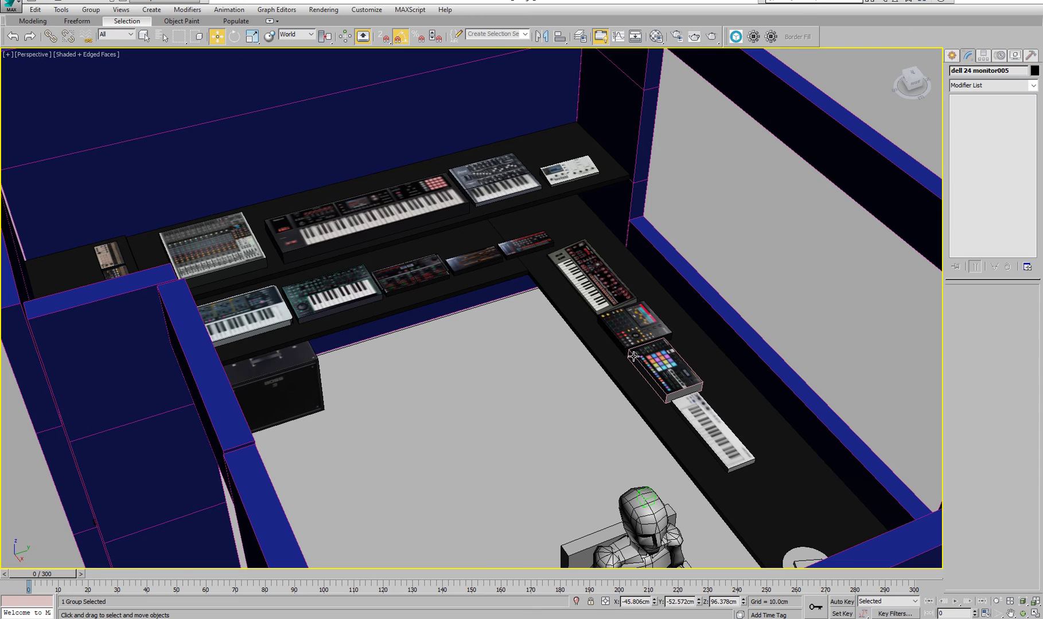
Examine the Akai MPC One and the Roland Verselab up close on the side desk.
{"action": "scroll", "coordinate": [505, 389], "scroll_direction": "up", "scroll_amount": 10}
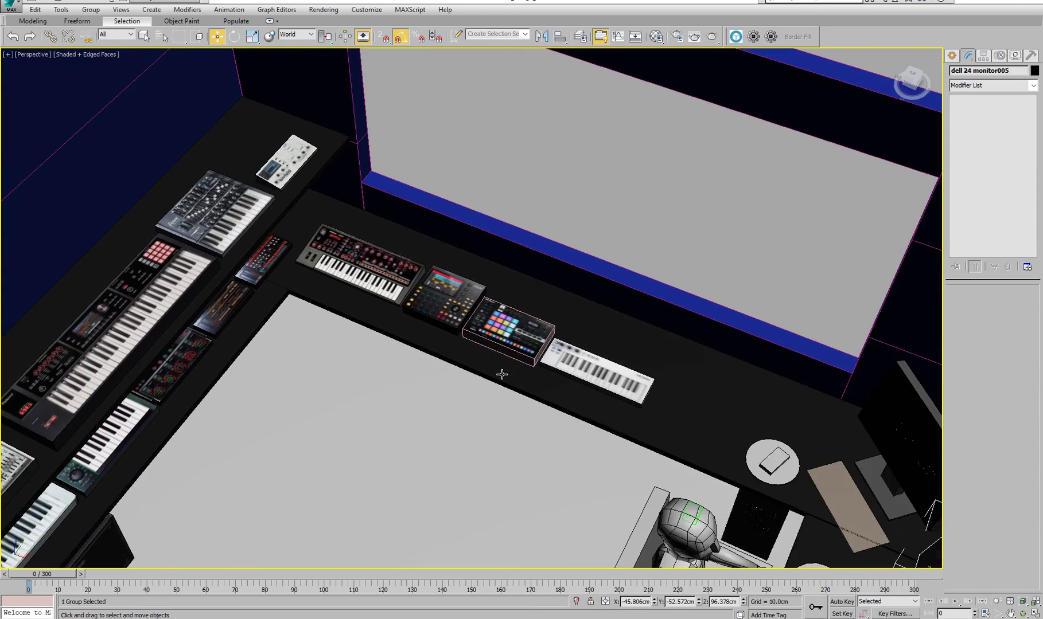
{"action": "scroll", "coordinate": [507, 351], "scroll_direction": "up", "scroll_amount": 12}
{"action": "middle_click_drag", "start_coordinate": [516, 307], "coordinate": [521, 480]}
{"action": "scroll", "coordinate": [640, 336], "scroll_direction": "down", "scroll_amount": 5}
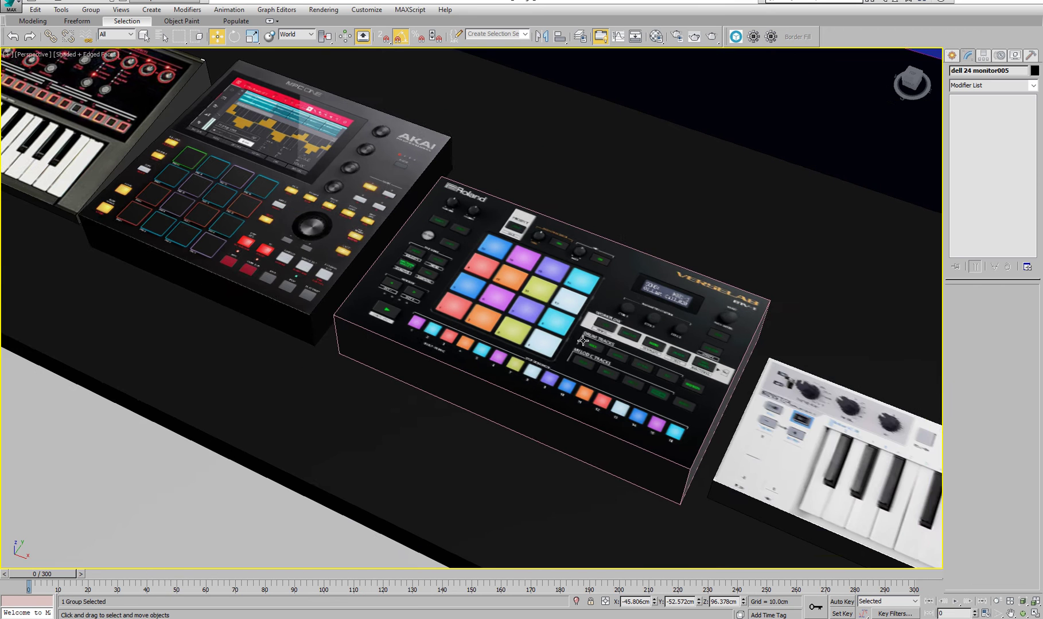
{"action": "scroll", "coordinate": [607, 394], "scroll_direction": "up", "scroll_amount": 3}
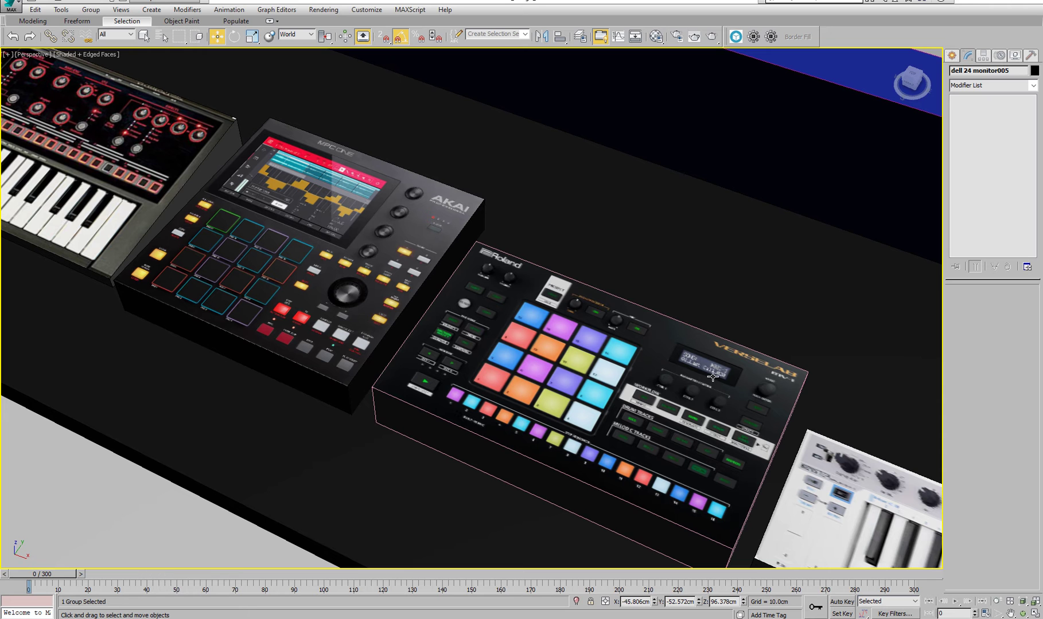
{"action": "scroll", "coordinate": [573, 386], "scroll_direction": "down", "scroll_amount": 2}
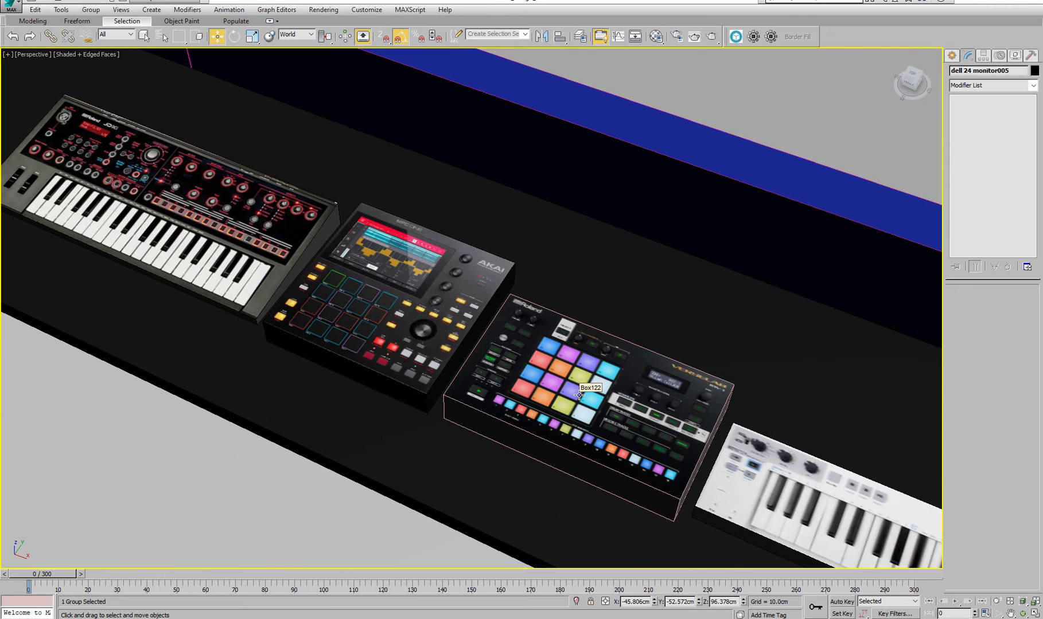
{"action": "scroll", "coordinate": [579, 395], "scroll_direction": "down", "scroll_amount": 3}
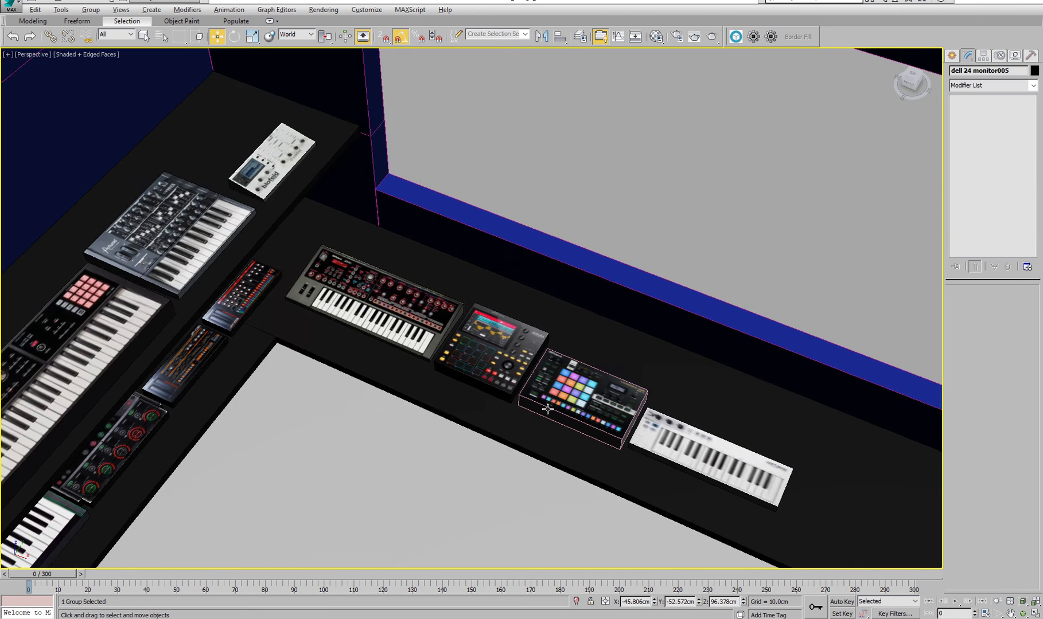
Review the whole walled studio from above, from the instrument shelves along the window desk to the monitors.
{"action": "middle_click_drag", "start_coordinate": [562, 405], "coordinate": [488, 405], "text": "alt"}
{"action": "middle_click_drag", "start_coordinate": [561, 378], "coordinate": [410, 448]}
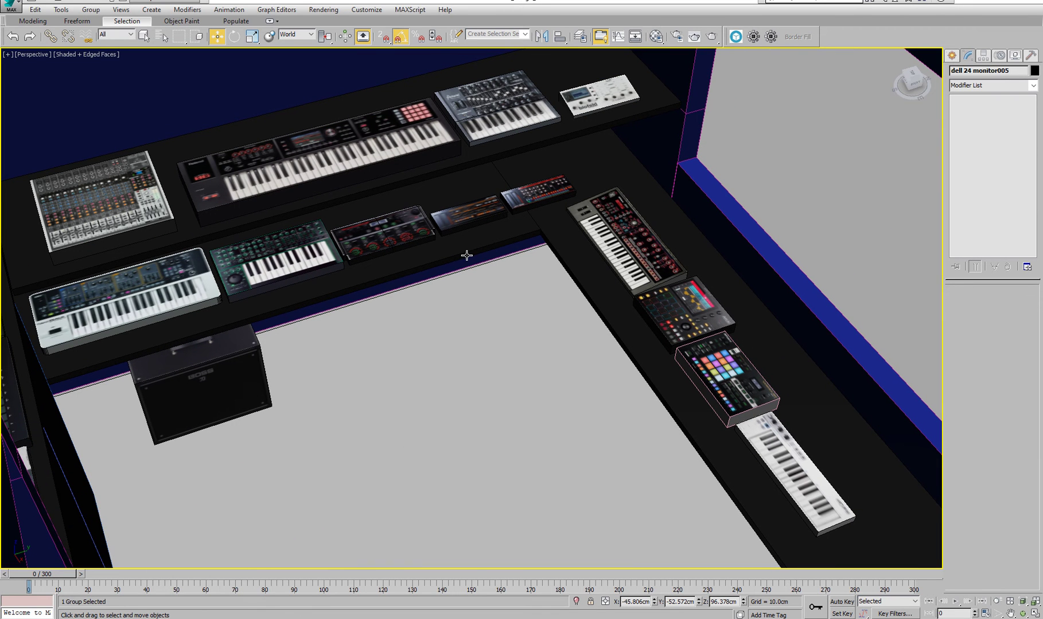
{"action": "middle_click_drag", "start_coordinate": [392, 146], "coordinate": [432, 245]}
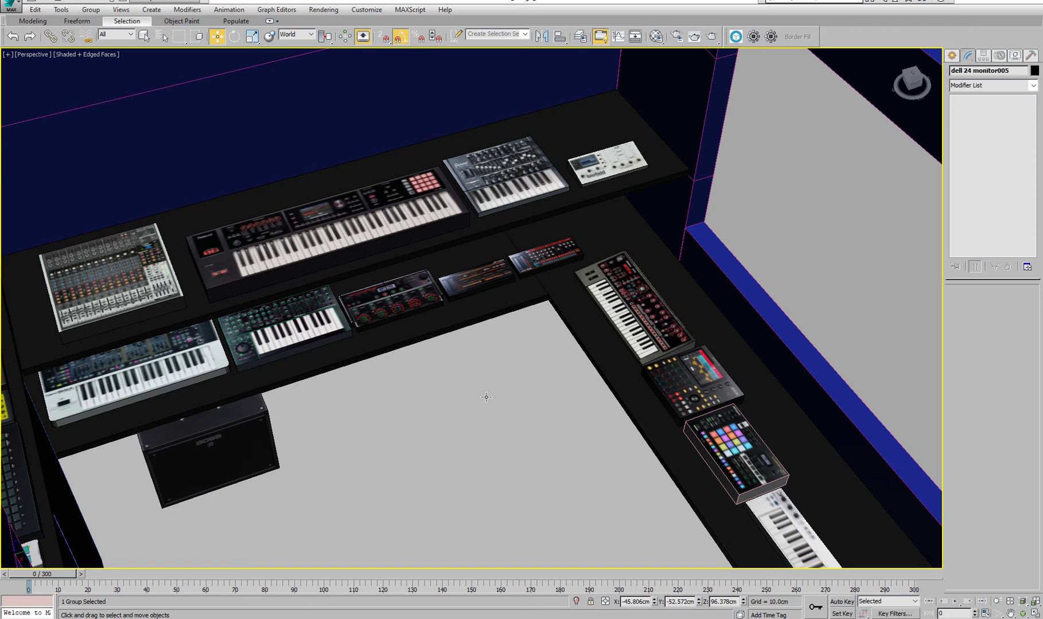
{"action": "scroll", "coordinate": [465, 400], "scroll_direction": "down", "scroll_amount": 5}
{"action": "middle_click_drag", "start_coordinate": [421, 436], "coordinate": [412, 369], "text": "alt"}
{"action": "middle_click_drag", "start_coordinate": [489, 419], "coordinate": [559, 251]}
{"action": "scroll", "coordinate": [428, 361], "scroll_direction": "down", "scroll_amount": 3}
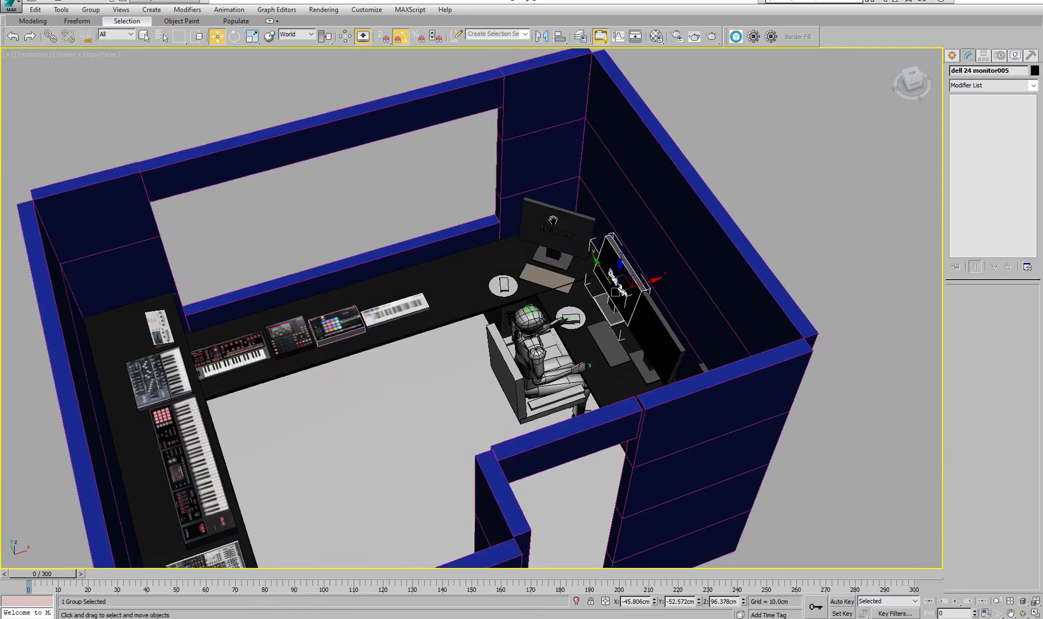
{"action": "middle_click_drag", "start_coordinate": [428, 361], "coordinate": [466, 358], "text": "alt"}
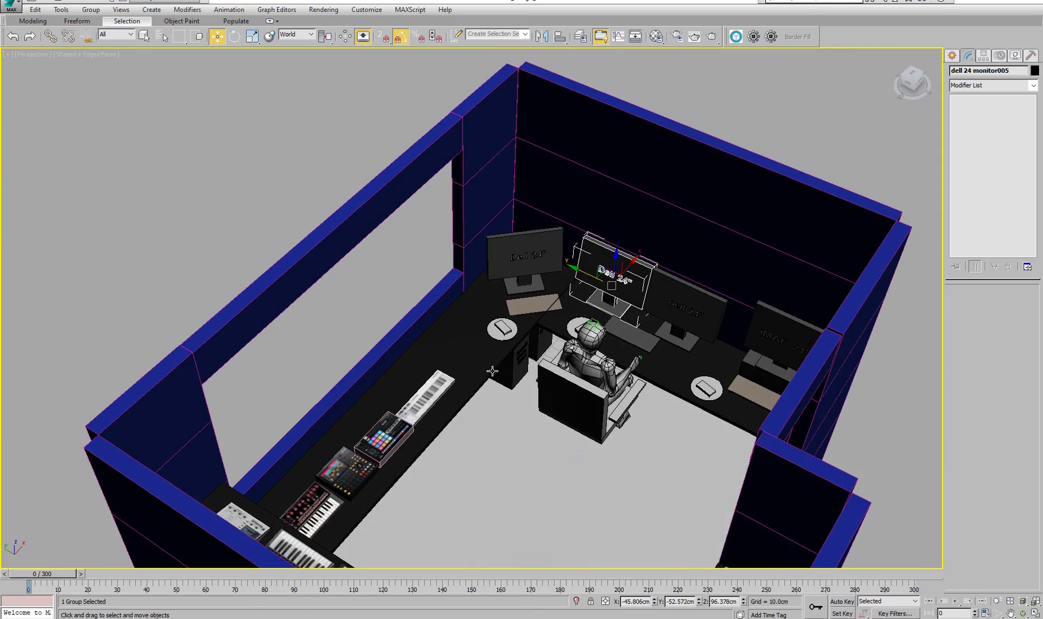
{"action": "middle_click_drag", "start_coordinate": [519, 380], "coordinate": [453, 325]}
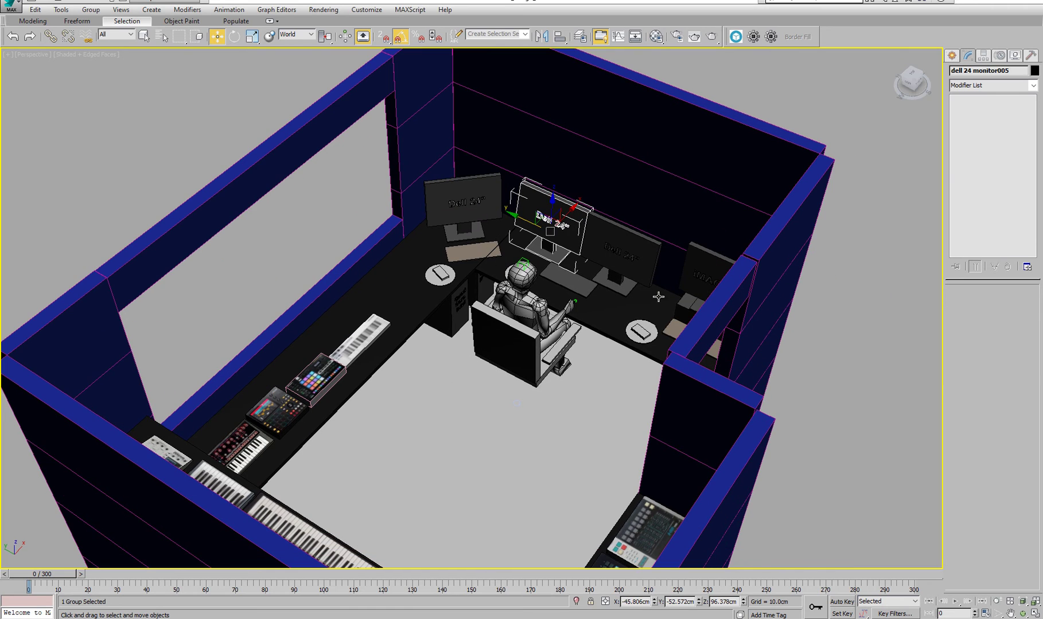
{"action": "scroll", "coordinate": [531, 228], "scroll_direction": "down", "scroll_amount": 3}
{"action": "middle_click_drag", "start_coordinate": [531, 229], "coordinate": [492, 423], "text": "alt"}
{"action": "middle_click_drag", "start_coordinate": [496, 398], "coordinate": [475, 385], "text": "alt"}
Examine the two-tier instrument shelves, from the mixer to the Blofeld, and the Boss amplifier beneath them.
{"action": "scroll", "coordinate": [479, 338], "scroll_direction": "up", "scroll_amount": 5}
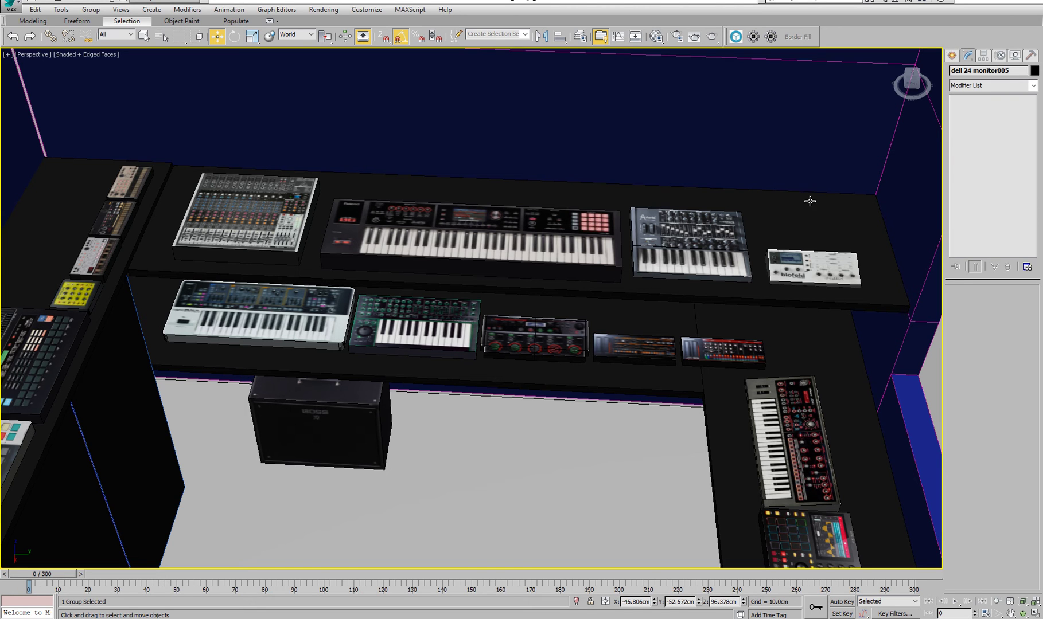
{"action": "scroll", "coordinate": [361, 278], "scroll_direction": "down", "scroll_amount": 2}
{"action": "scroll", "coordinate": [361, 278], "scroll_direction": "up", "scroll_amount": 2}
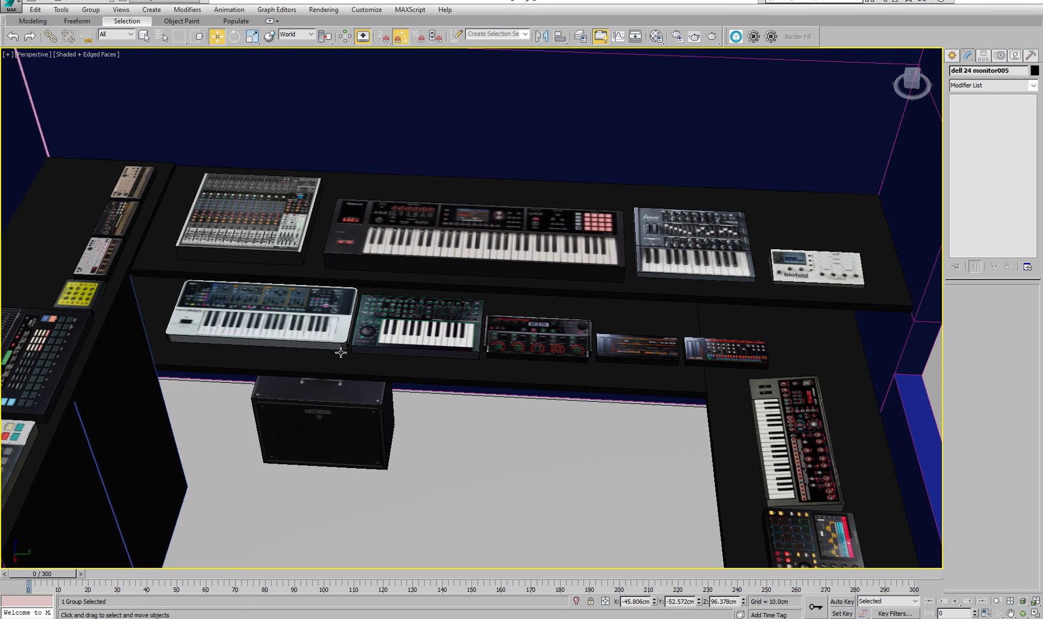
{"action": "middle_click_drag", "start_coordinate": [316, 341], "coordinate": [329, 360]}
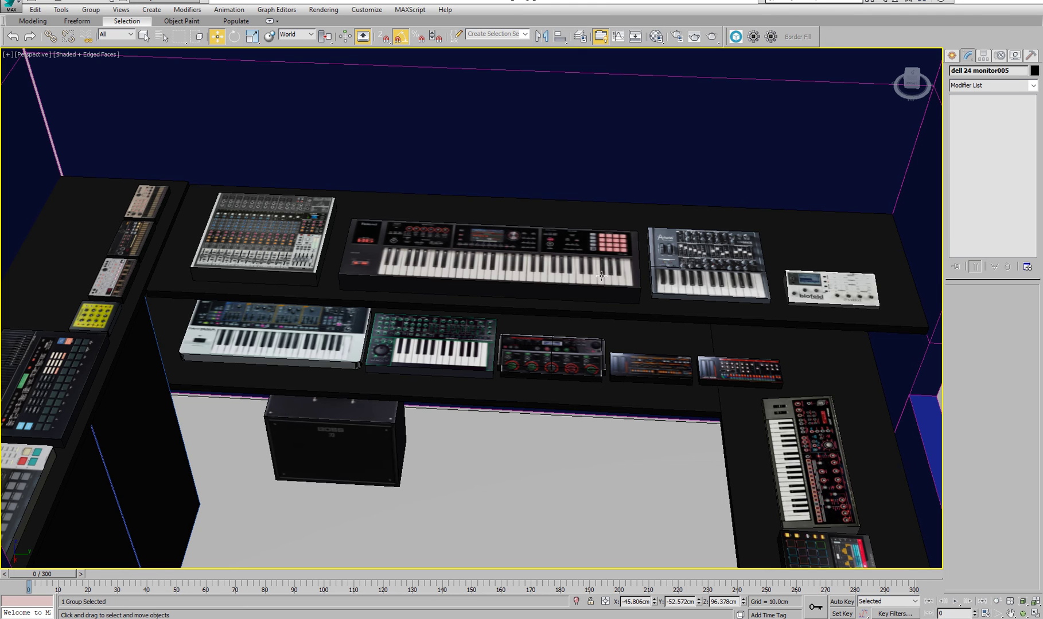
{"action": "middle_click_drag", "start_coordinate": [557, 287], "coordinate": [556, 294]}
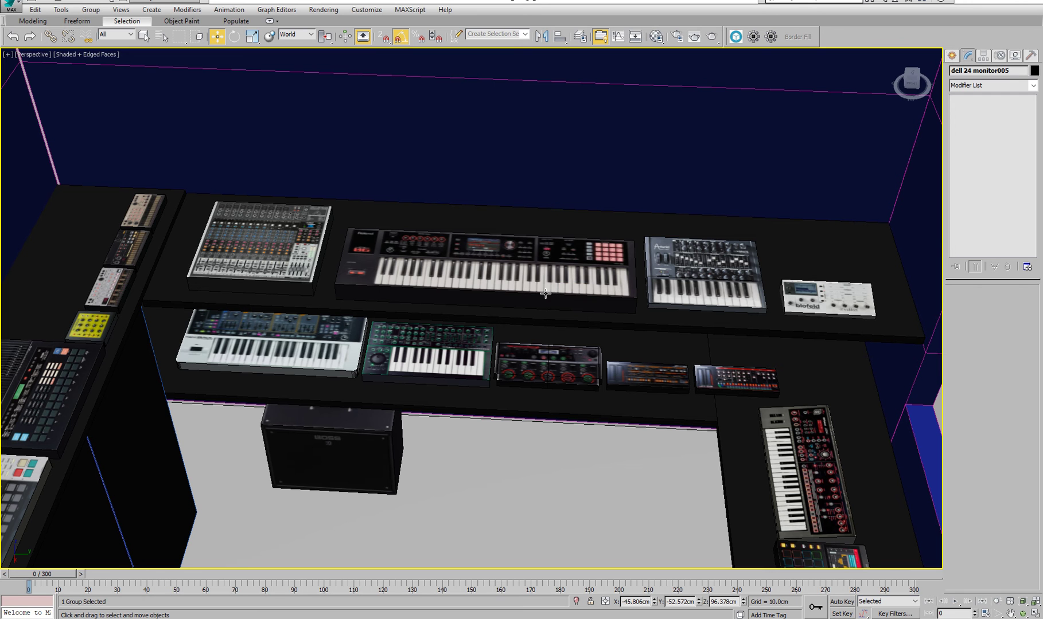
{"action": "scroll", "coordinate": [521, 293], "scroll_direction": "down", "scroll_amount": 2}
{"action": "scroll", "coordinate": [515, 283], "scroll_direction": "down", "scroll_amount": 3}
{"action": "middle_click_drag", "start_coordinate": [515, 283], "coordinate": [524, 263]}
{"action": "middle_click_drag", "start_coordinate": [351, 315], "coordinate": [379, 326], "text": "alt"}
{"action": "middle_click_drag", "start_coordinate": [447, 336], "coordinate": [605, 288]}
{"action": "mouse_move", "coordinate": [459, 324]}
{"action": "middle_mouse_down", "text": "alt"}
{"action": "mouse_move", "coordinate": [436, 321]}
{"action": "mouse_move", "coordinate": [464, 335]}
{"action": "middle_mouse_up", "text": "alt"}
{"action": "middle_click_drag", "start_coordinate": [612, 306], "coordinate": [546, 394]}
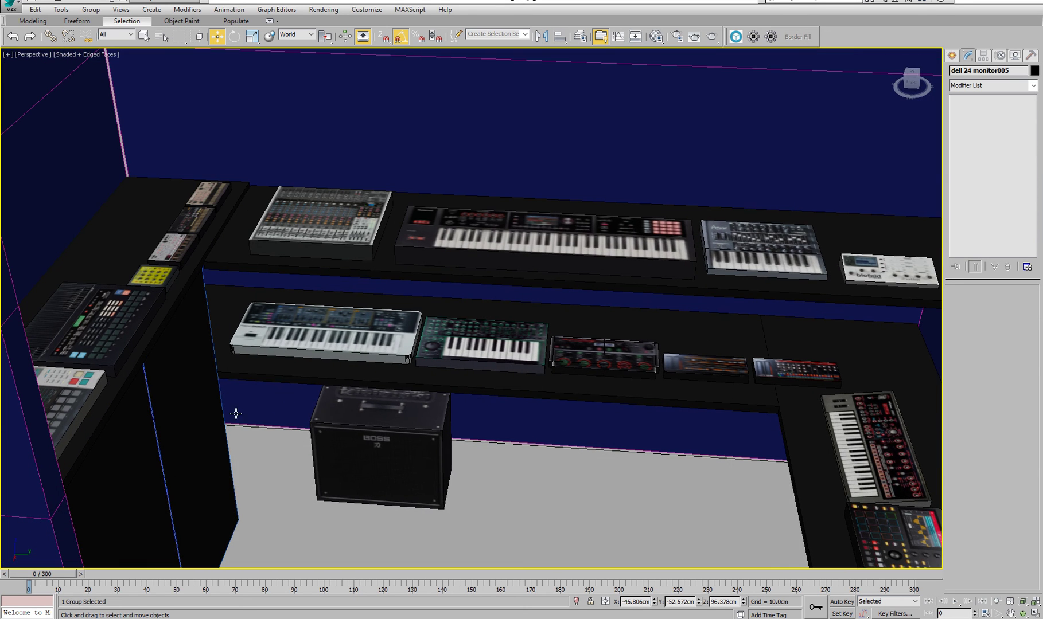
Review the walled room from above the instrument shelves and through the window opening, including the doorway, black cabinets and seated figure.
{"action": "middle_click_drag", "start_coordinate": [612, 409], "coordinate": [484, 344]}
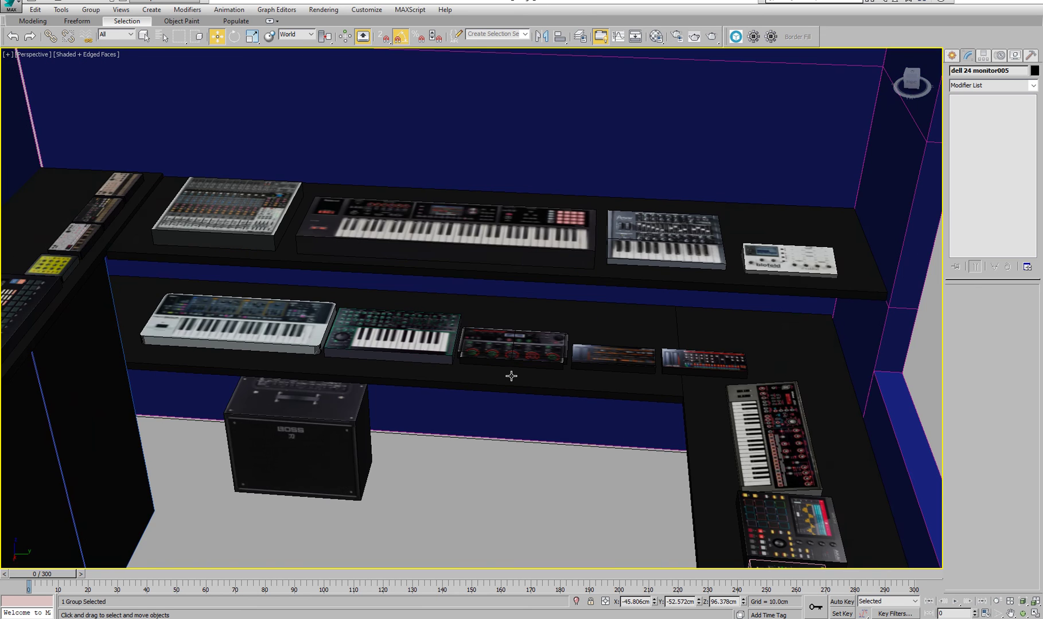
{"action": "scroll", "coordinate": [511, 376], "scroll_direction": "down", "scroll_amount": 5}
{"action": "scroll", "coordinate": [507, 361], "scroll_direction": "up", "scroll_amount": 2}
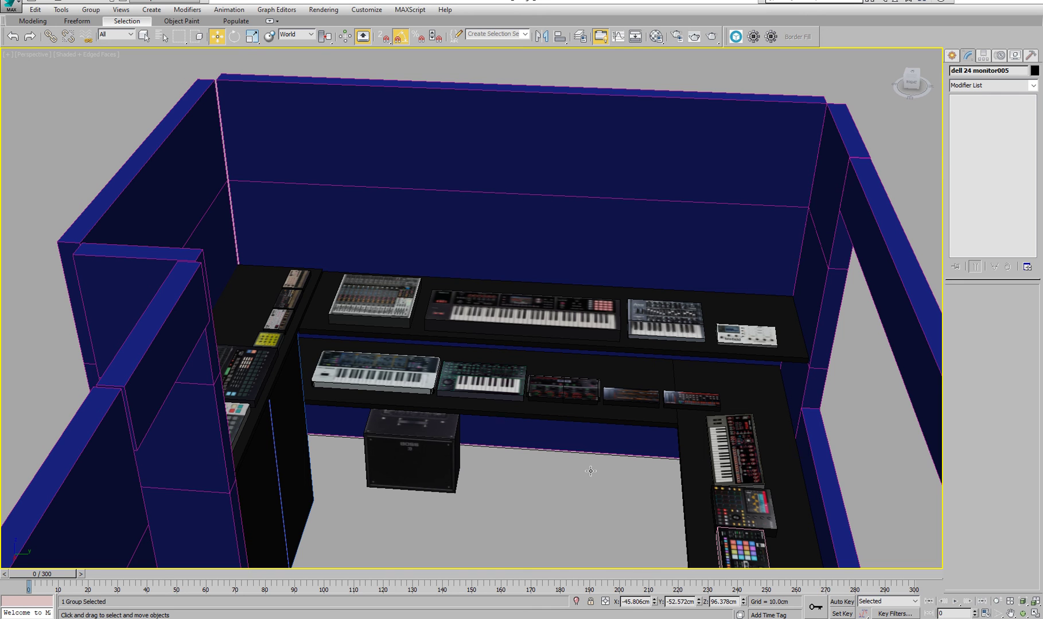
{"action": "middle_click_drag", "start_coordinate": [561, 421], "coordinate": [563, 440]}
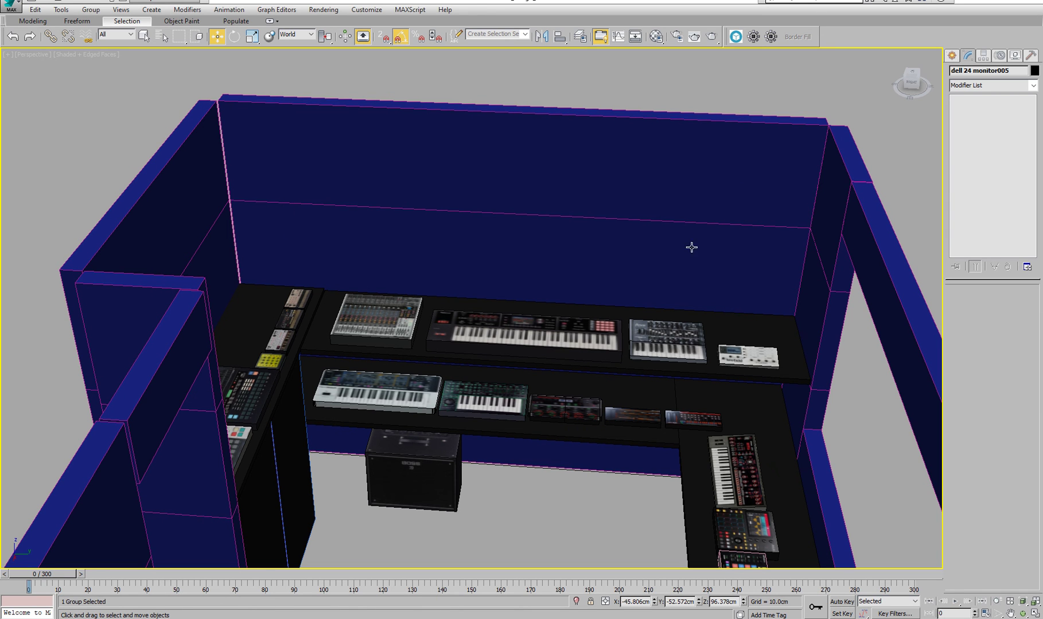
{"action": "scroll", "coordinate": [449, 281], "scroll_direction": "down", "scroll_amount": 10}
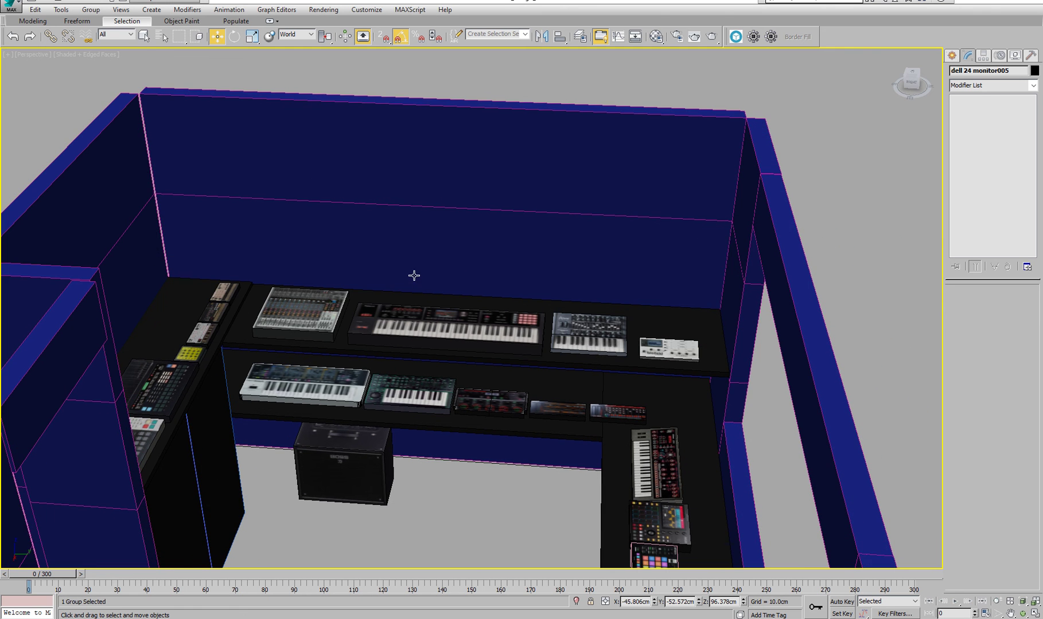
{"action": "middle_click_drag", "start_coordinate": [440, 298], "coordinate": [451, 325], "text": "alt"}
{"action": "scroll", "coordinate": [451, 325], "scroll_direction": "up", "scroll_amount": 5}
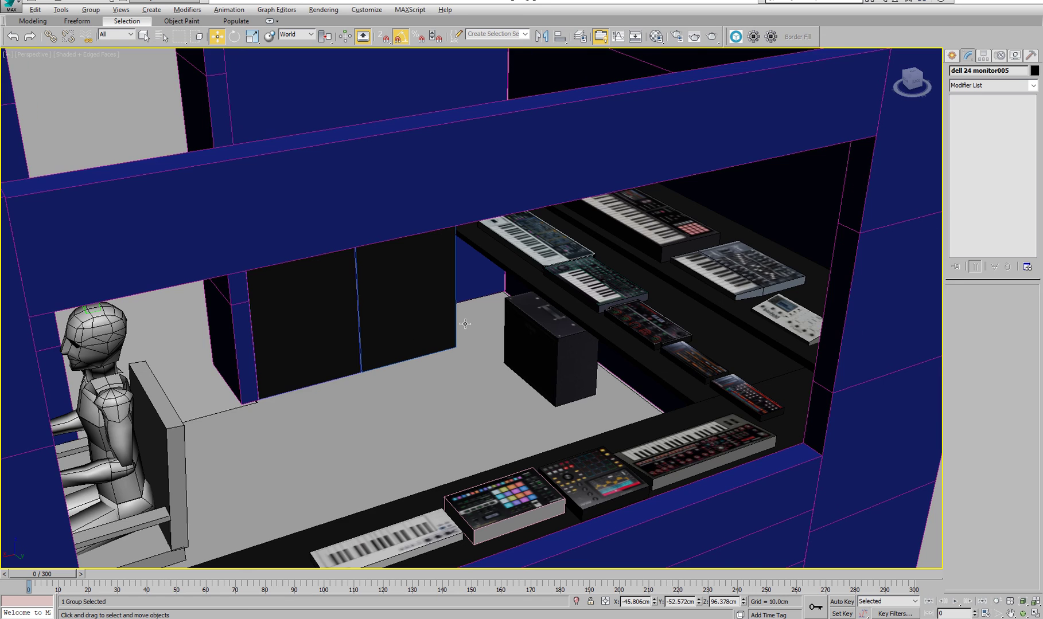
{"action": "scroll", "coordinate": [411, 310], "scroll_direction": "up", "scroll_amount": 6}
{"action": "middle_click_drag", "start_coordinate": [405, 295], "coordinate": [454, 242], "text": "alt"}
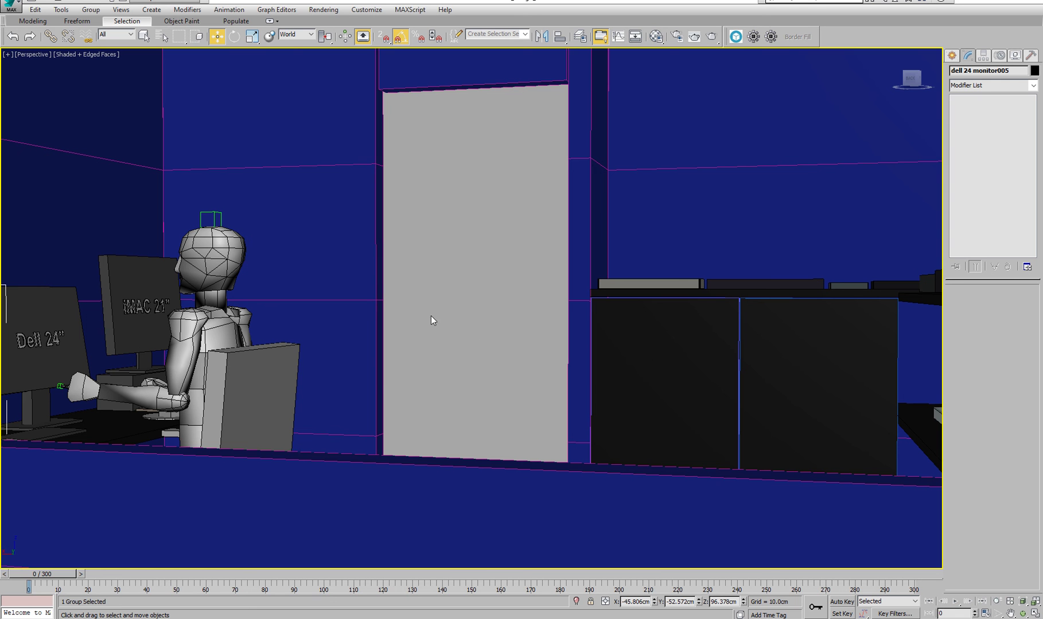
{"action": "middle_click_drag", "start_coordinate": [459, 291], "coordinate": [465, 322], "text": "alt"}
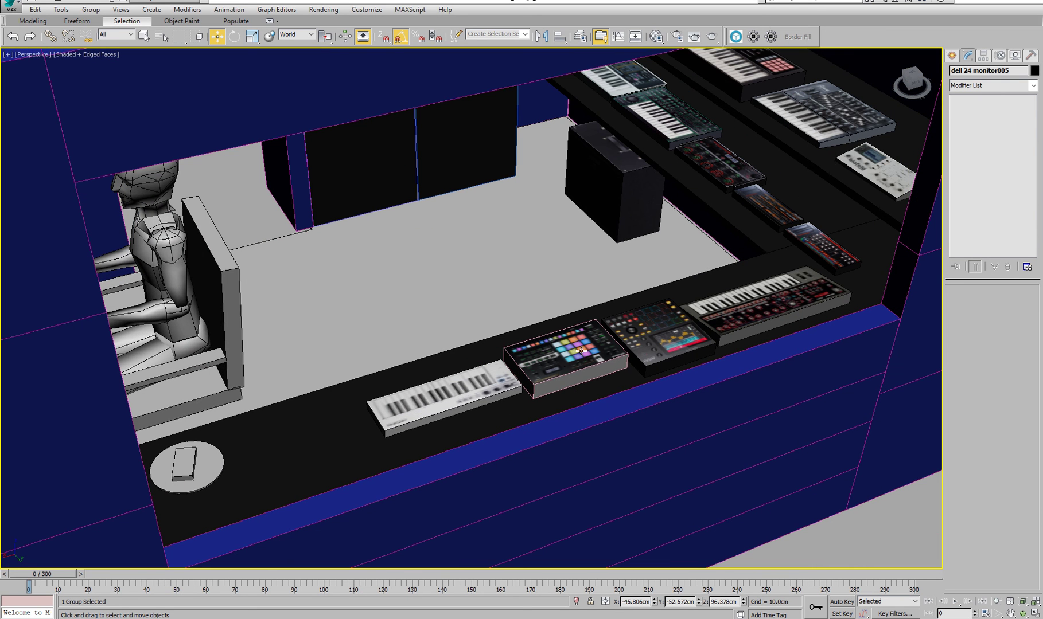
Inspect the Roland Verselab's pads, then select the Akai MPC One beside it and examine its screen and controls up close.
{"action": "scroll", "coordinate": [566, 352], "scroll_direction": "up", "scroll_amount": 6}
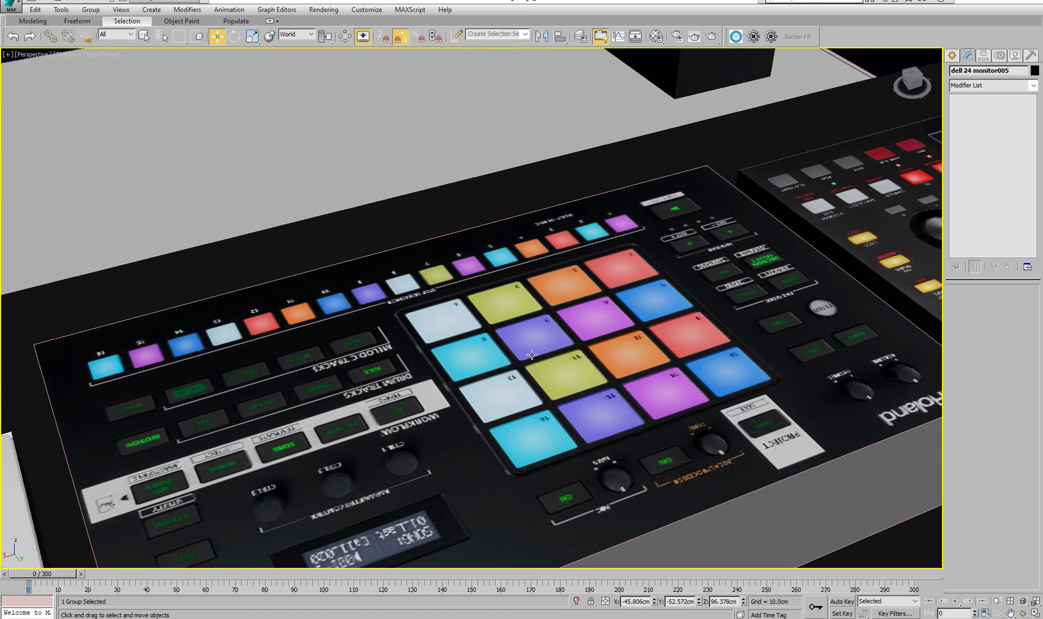
{"action": "scroll", "coordinate": [437, 347], "scroll_direction": "down", "scroll_amount": 3}
{"action": "left_click", "coordinate": [368, 328]}
{"action": "middle_click_drag", "start_coordinate": [265, 272], "coordinate": [442, 333], "text": "alt"}
{"action": "scroll", "coordinate": [419, 276], "scroll_direction": "down", "scroll_amount": 4}
{"action": "left_click", "coordinate": [308, 227]}
{"action": "middle_click_drag", "start_coordinate": [308, 228], "coordinate": [472, 346], "text": "alt"}
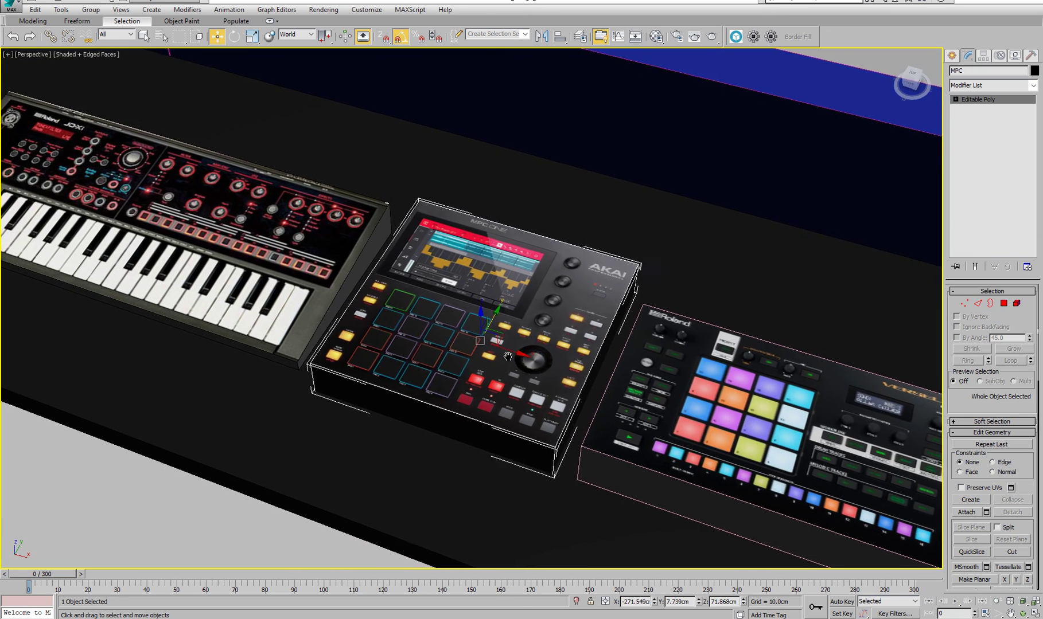
{"action": "scroll", "coordinate": [509, 357], "scroll_direction": "up", "scroll_amount": 3}
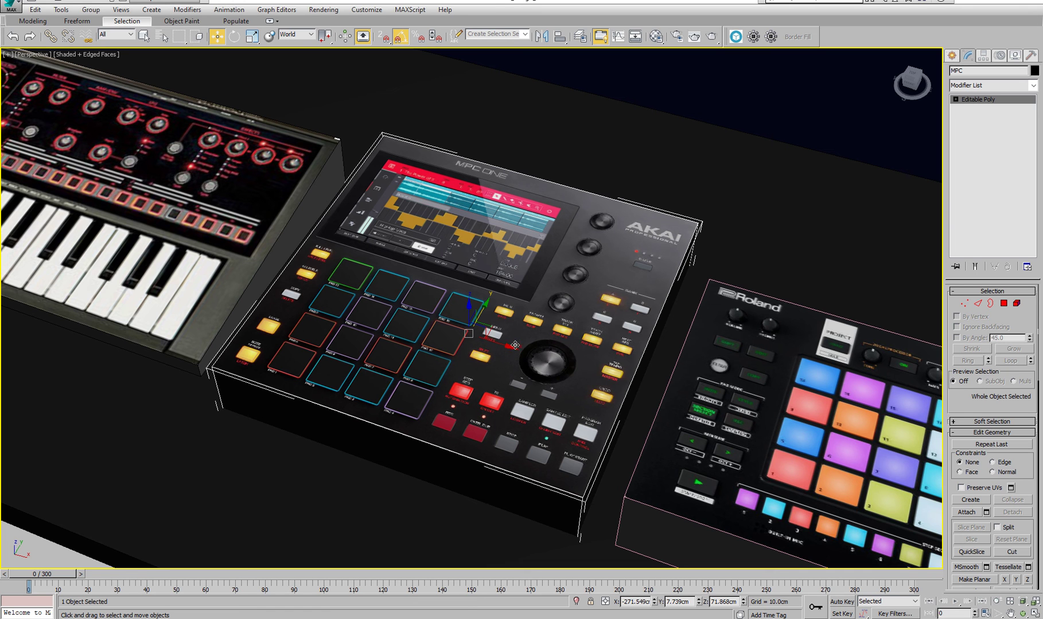
{"action": "middle_click_drag", "start_coordinate": [563, 378], "coordinate": [482, 369]}
{"action": "scroll", "coordinate": [430, 357], "scroll_direction": "down", "scroll_amount": 3}
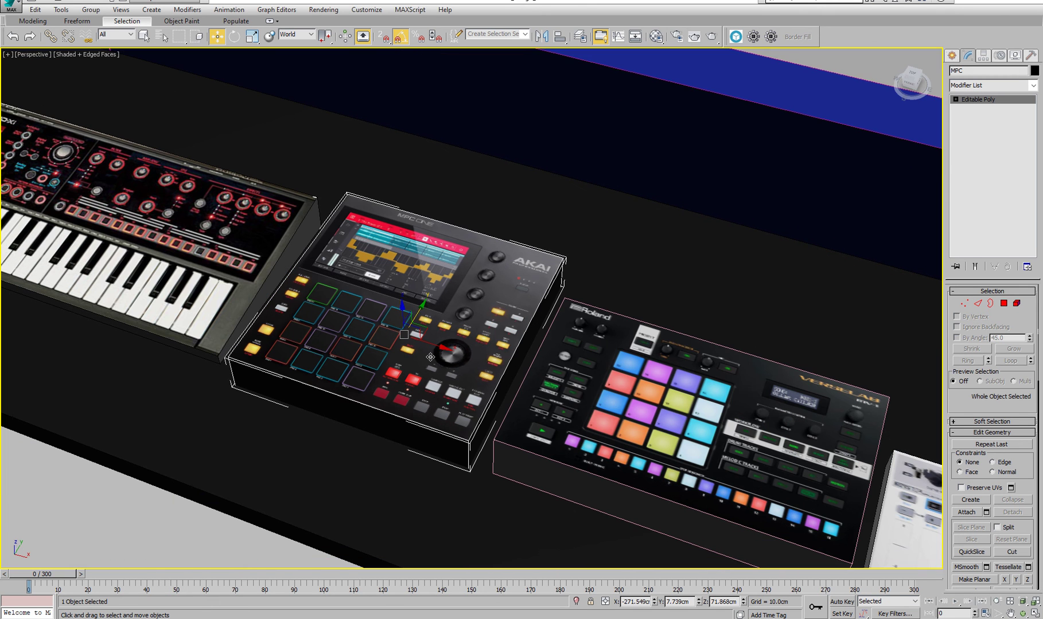